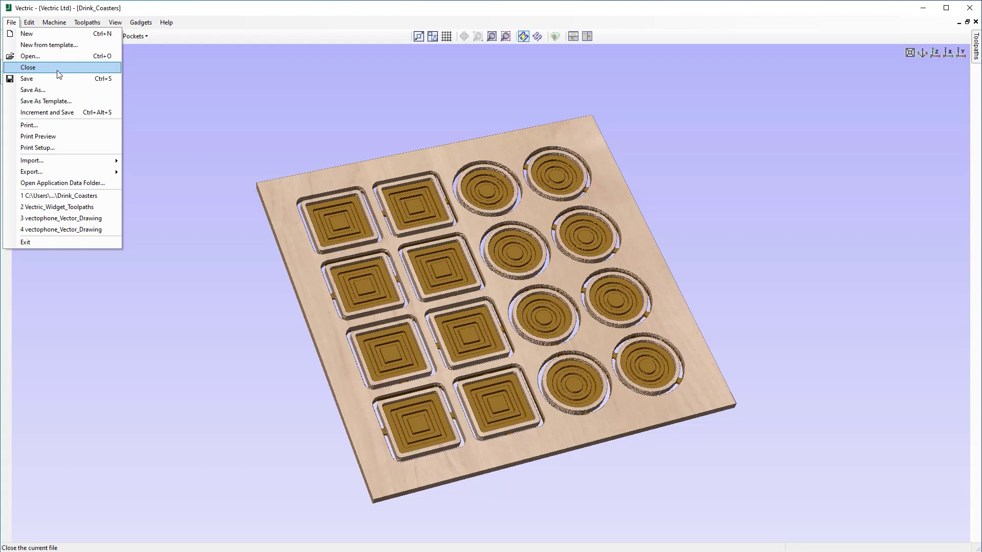
Step: Close the drink coasters file and open Vectric_Widget_Toolpaths from the Array_Copy_&_Merging_Toolpaths_Guide_Files folder
click(59, 74)
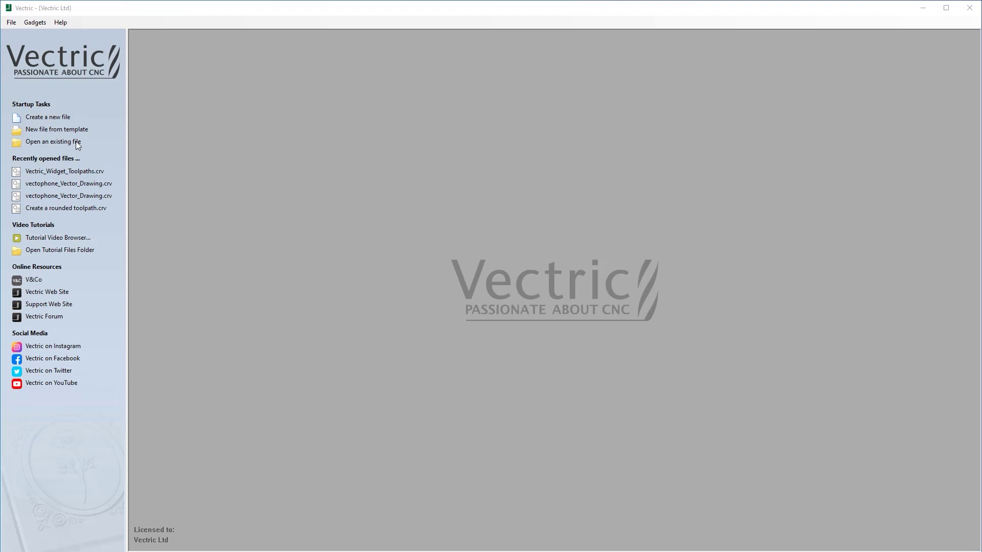
key(ctrl+o)
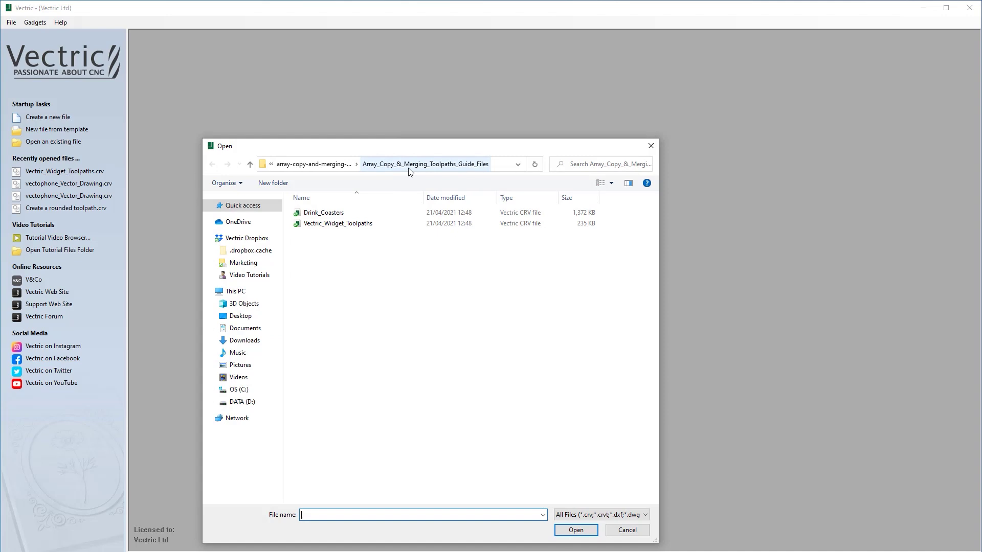
click(346, 226)
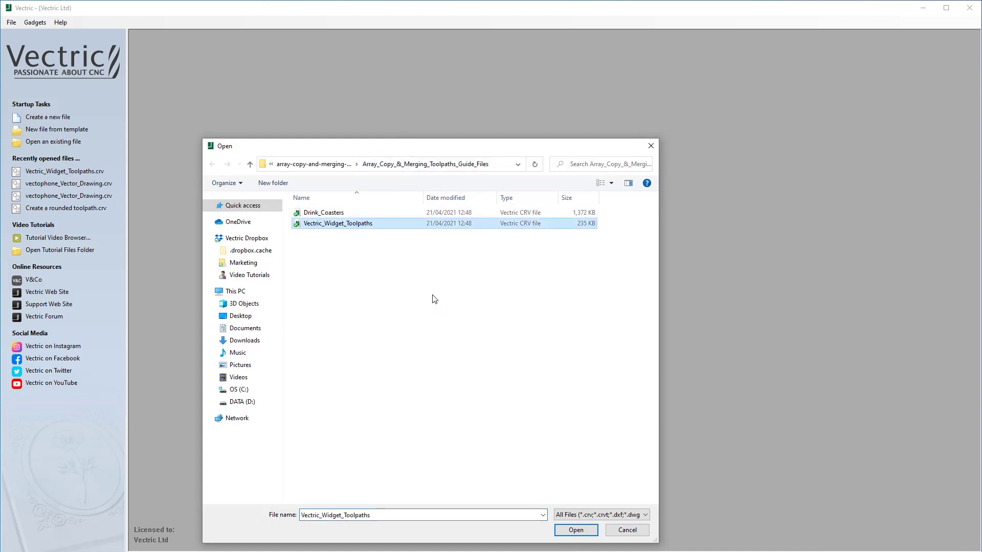
click(563, 531)
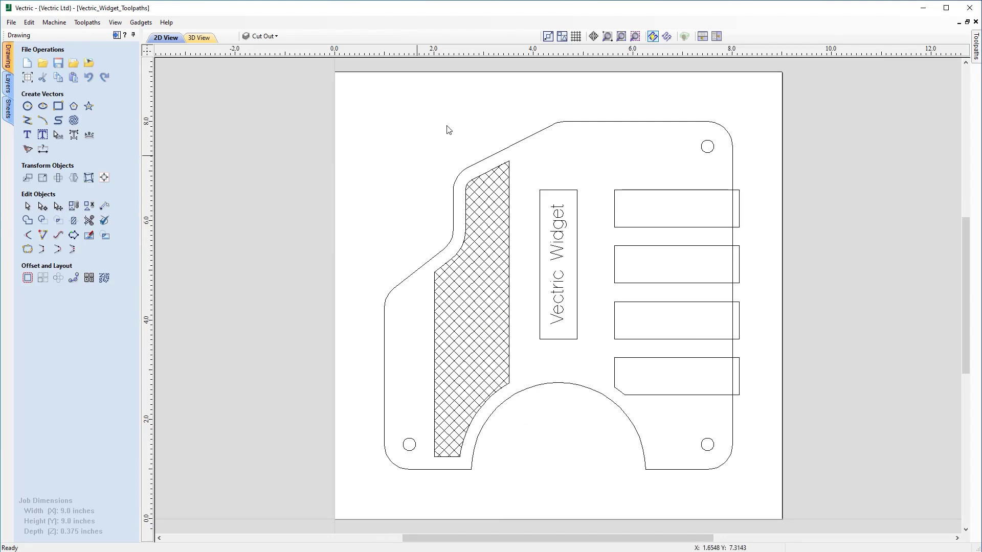
Step: Toggle the visibility of the Cut Out, Slots, Drill Holes, Text and Cross Hatch layers off and on to see each one's vectors
click(281, 37)
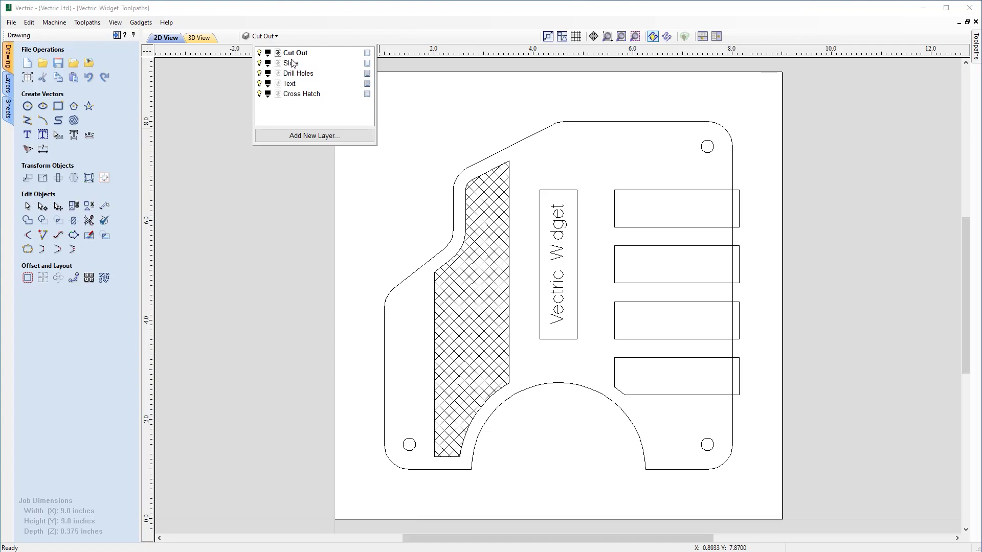
click(259, 53)
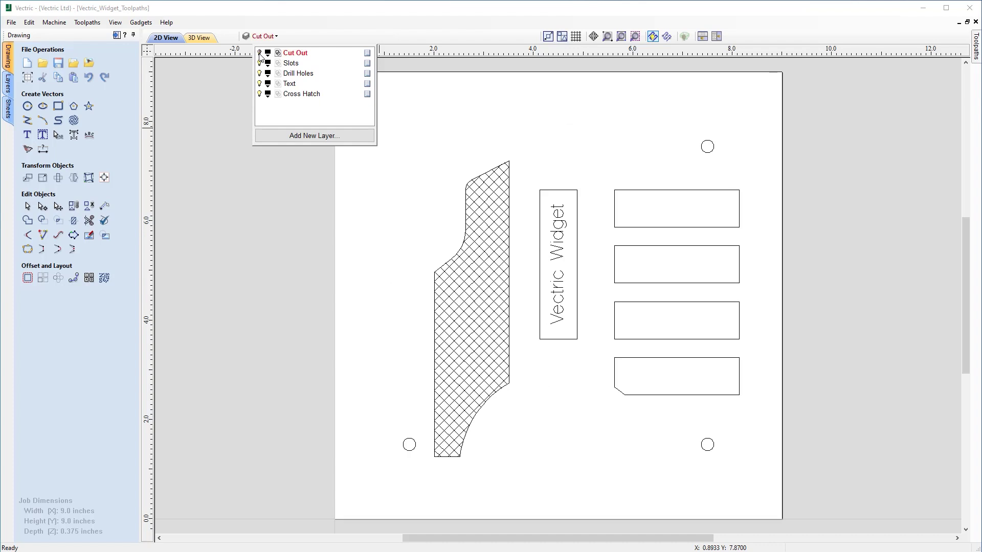
click(260, 54)
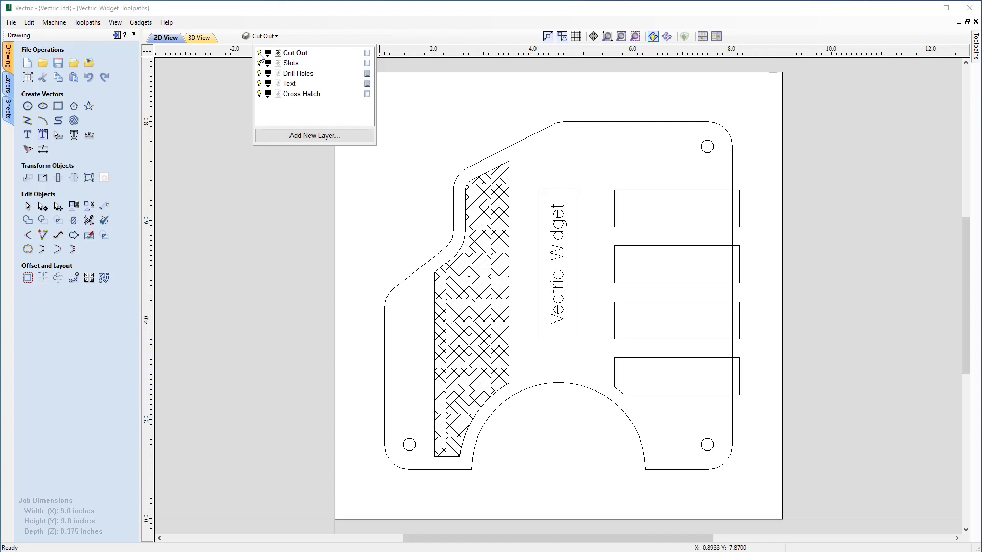
click(259, 64)
click(259, 64)
click(259, 74)
click(259, 74)
click(259, 84)
click(259, 84)
click(259, 94)
click(259, 94)
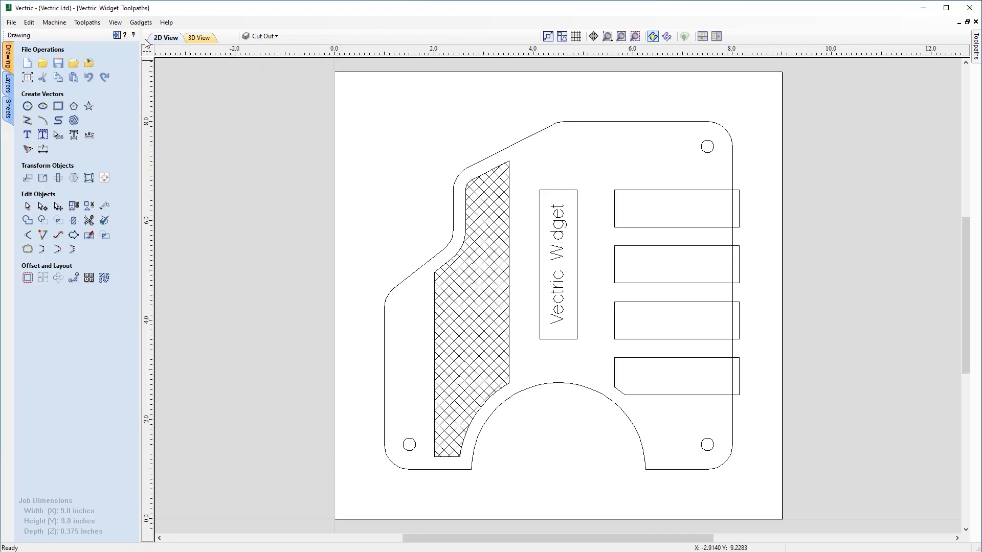
Step: Review the vector selection filters associated with the Profile Cut Out toolpath, then close it without recalculating
click(117, 35)
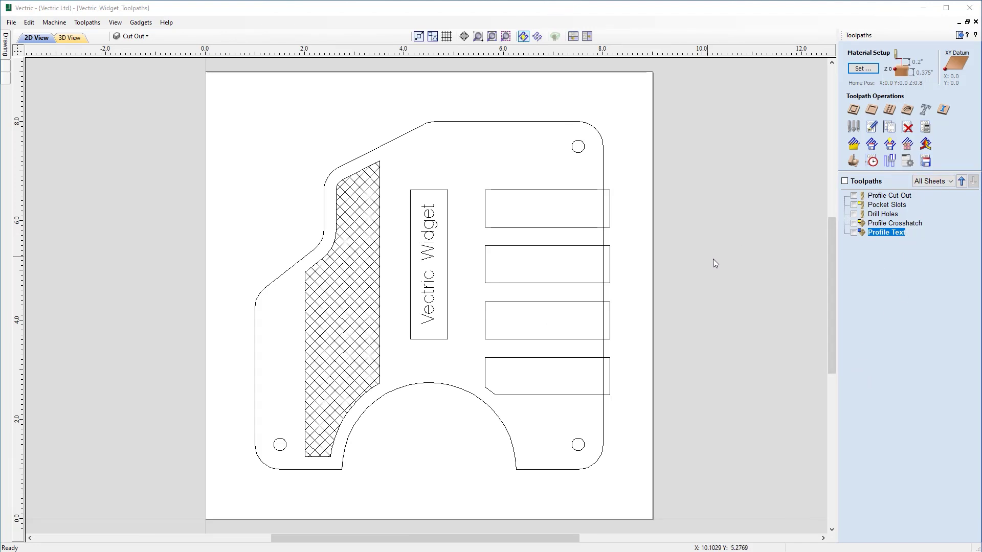
double_click(900, 197)
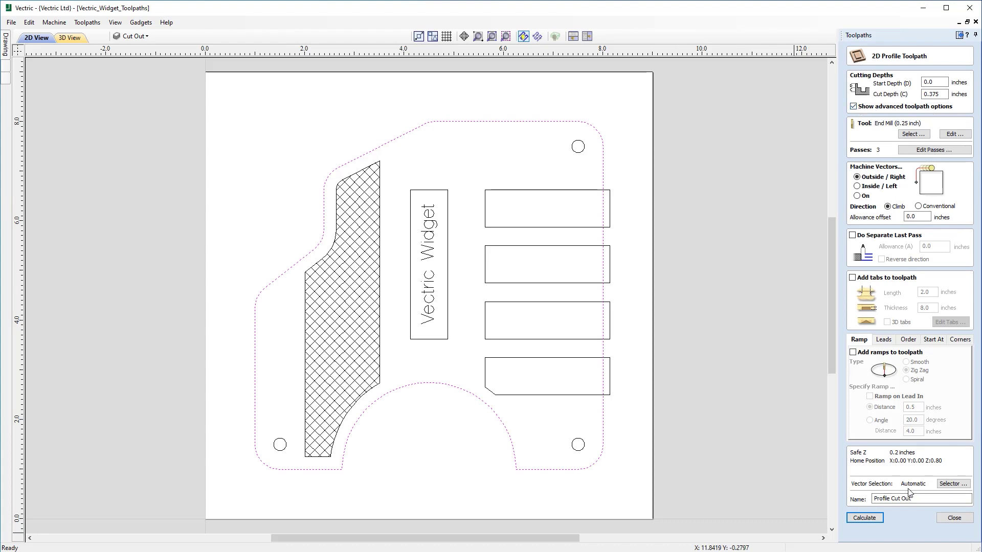
click(951, 484)
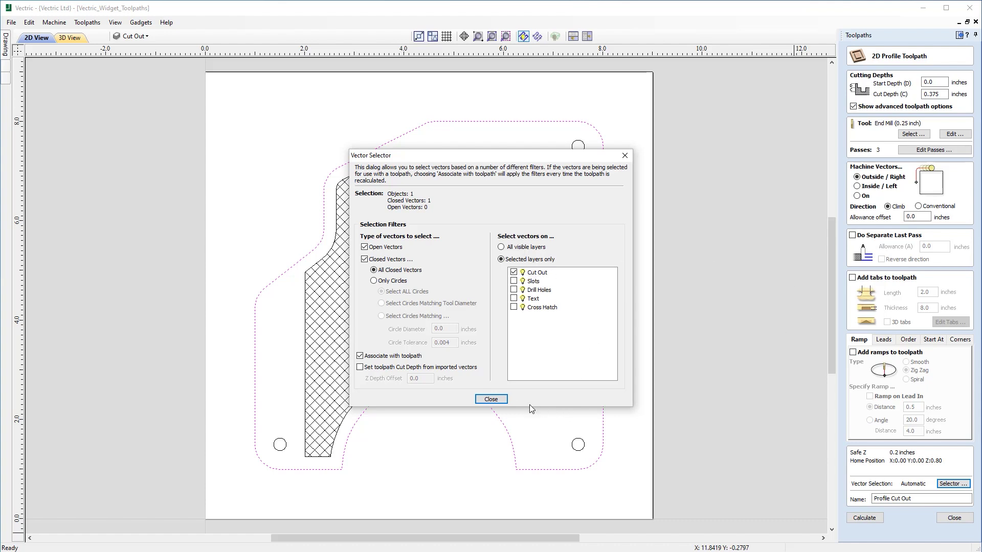
click(491, 399)
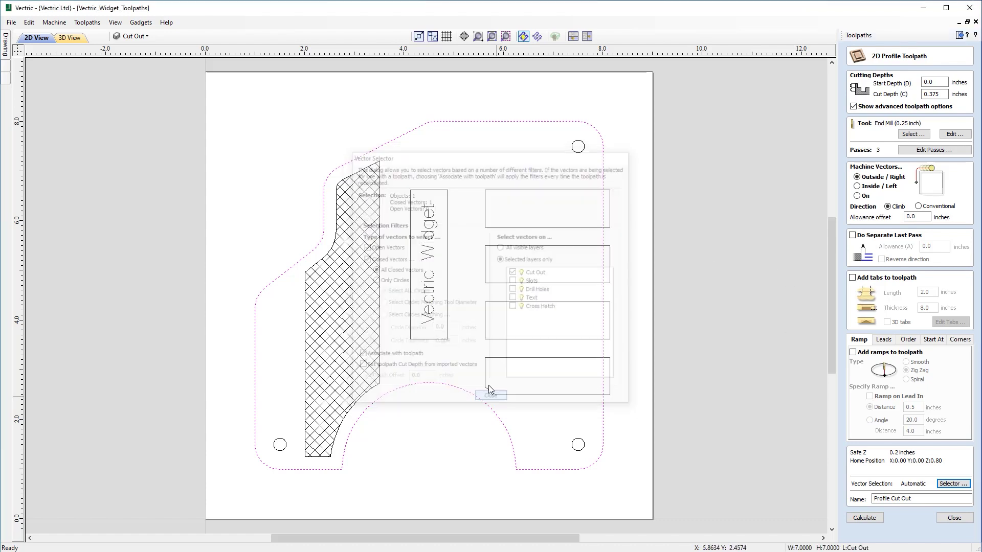
click(949, 516)
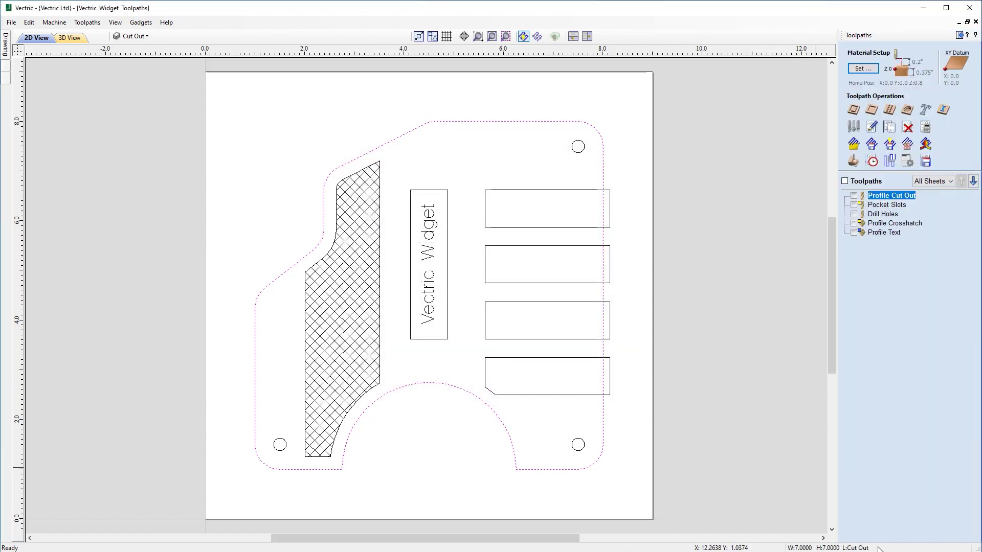
Step: Review the vector selection filters of the Profile Crosshatch toolpath and close it without recalculating
mouse_move(899, 229)
double_click(898, 226)
click(942, 485)
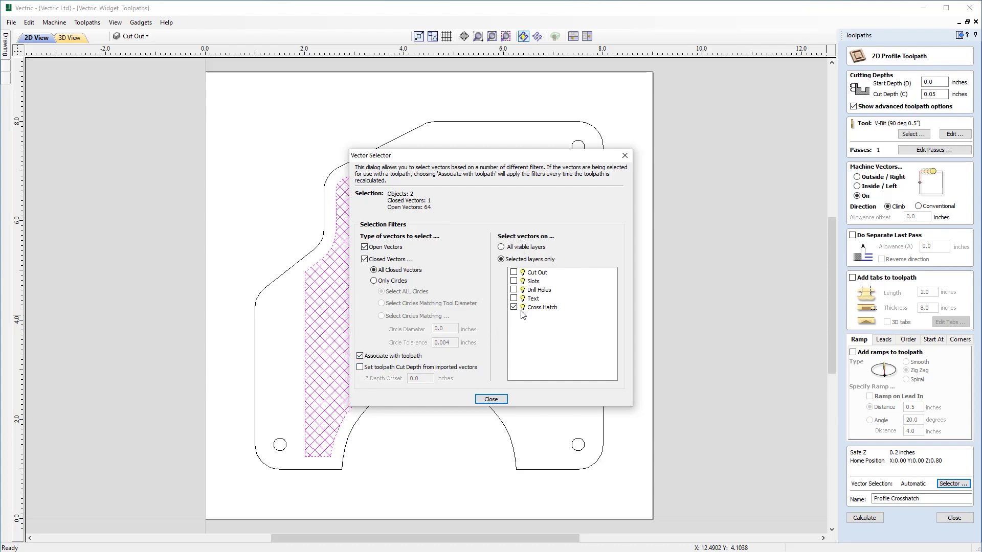
click(503, 401)
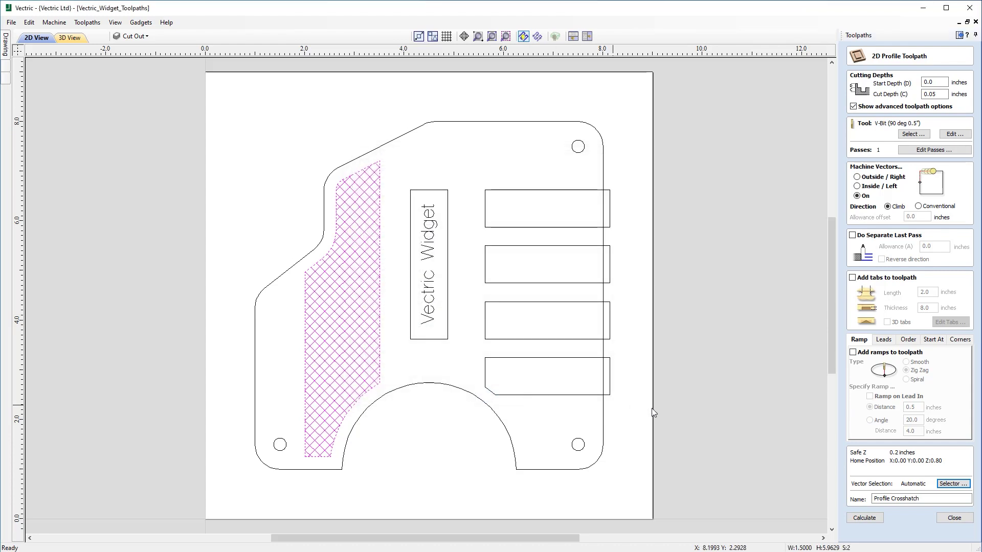
click(954, 518)
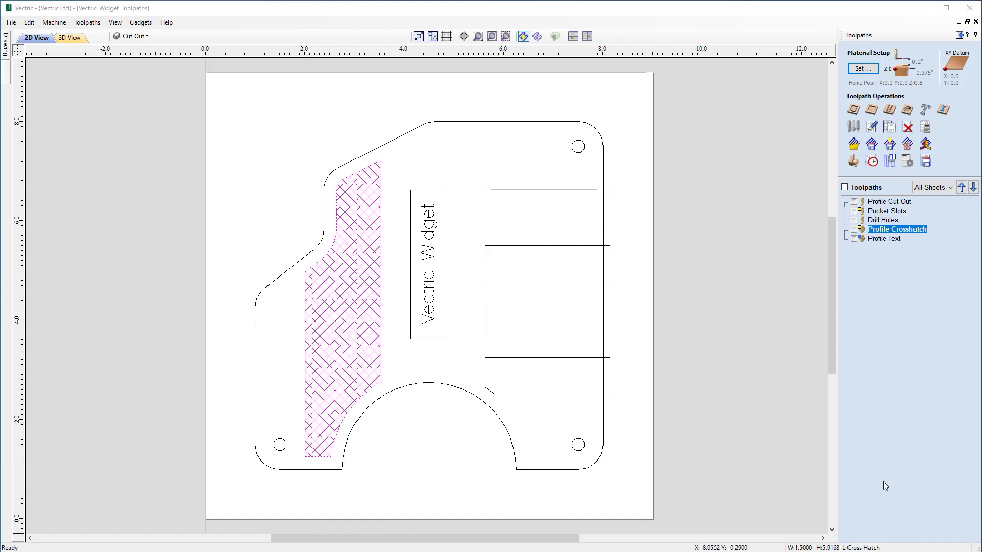
Step: Preview all toolpaths of the single widget in 3D, examine the simulated cut and close the preview
click(852, 163)
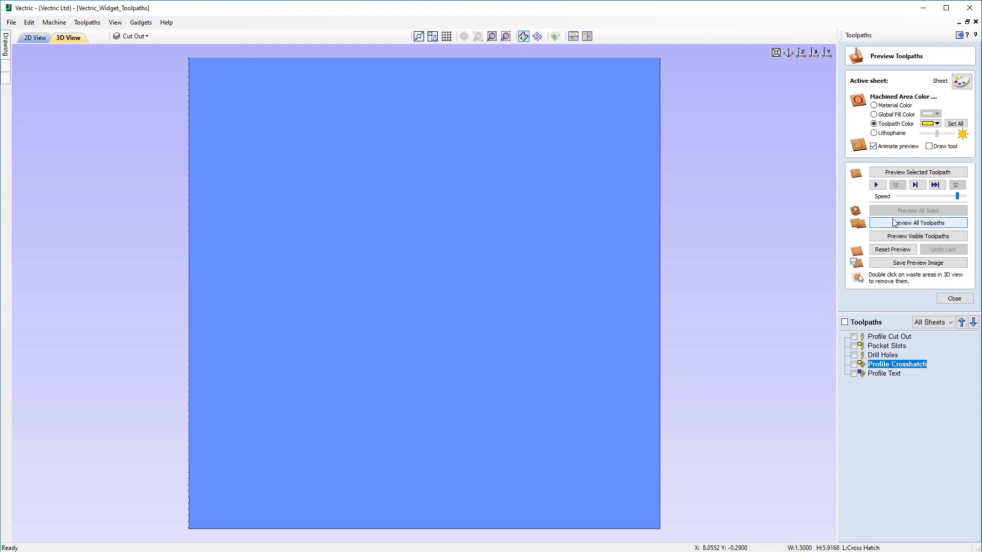
click(892, 224)
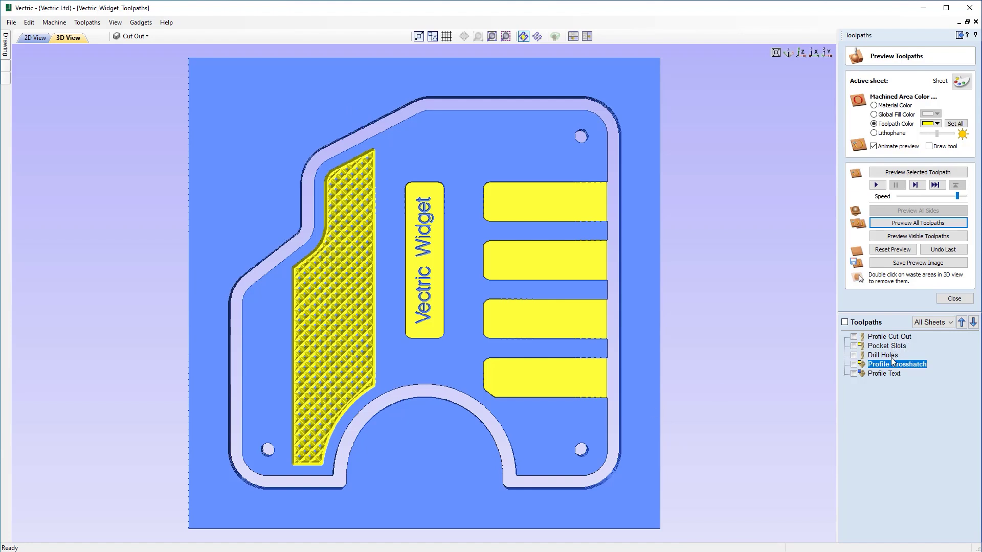
mouse_move(890, 358)
mouse_move(887, 376)
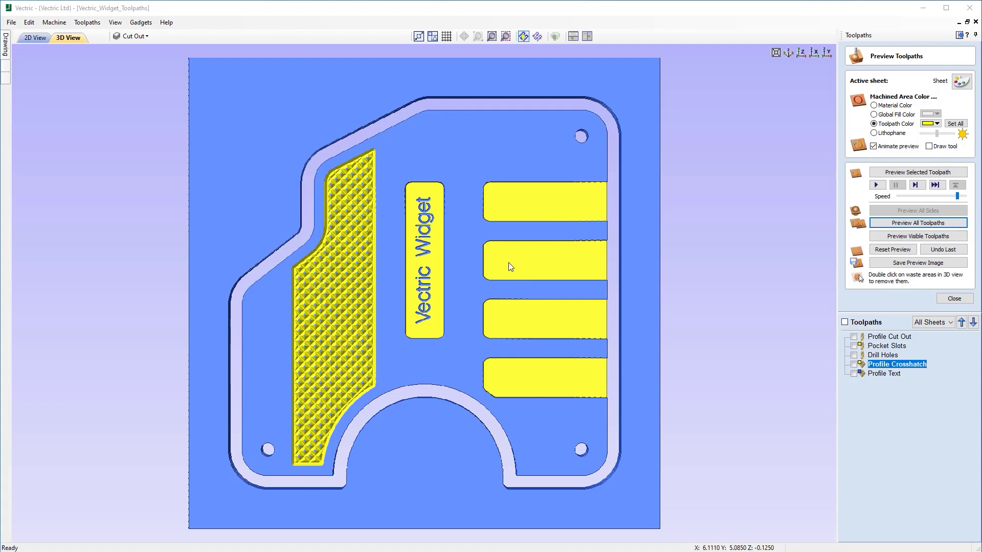
click(954, 299)
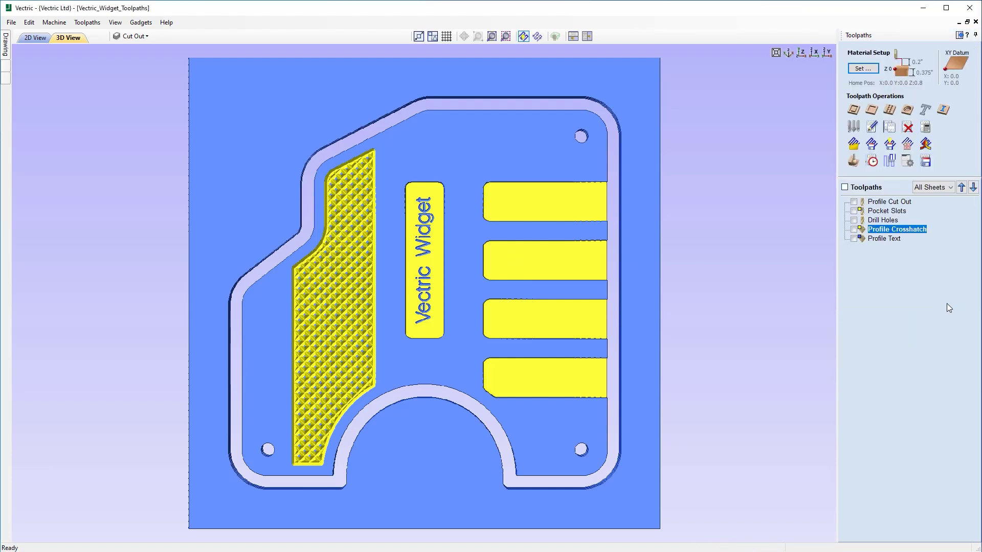
Step: Change the job size to 96 inches wide and 48 inches high in the job setup
click(959, 35)
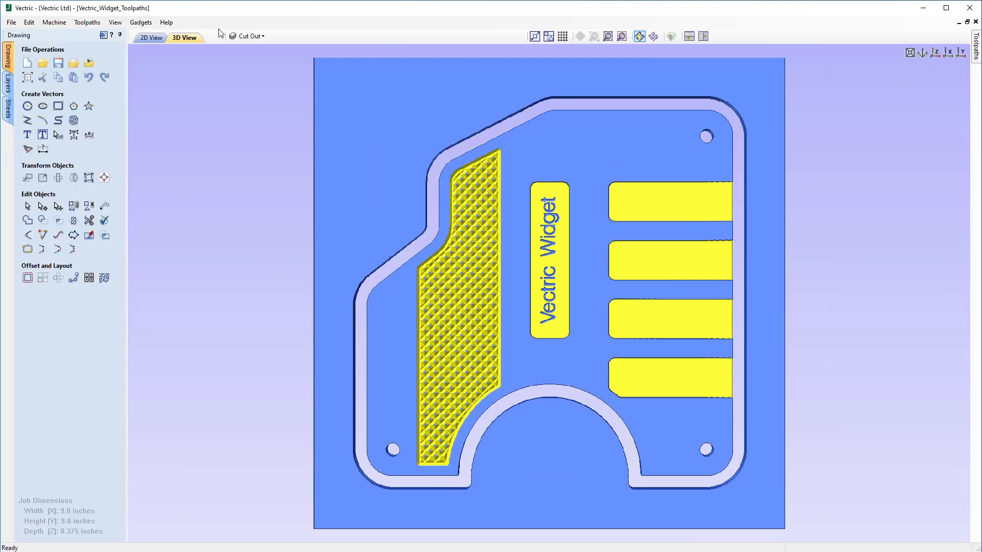
click(27, 77)
click(98, 127)
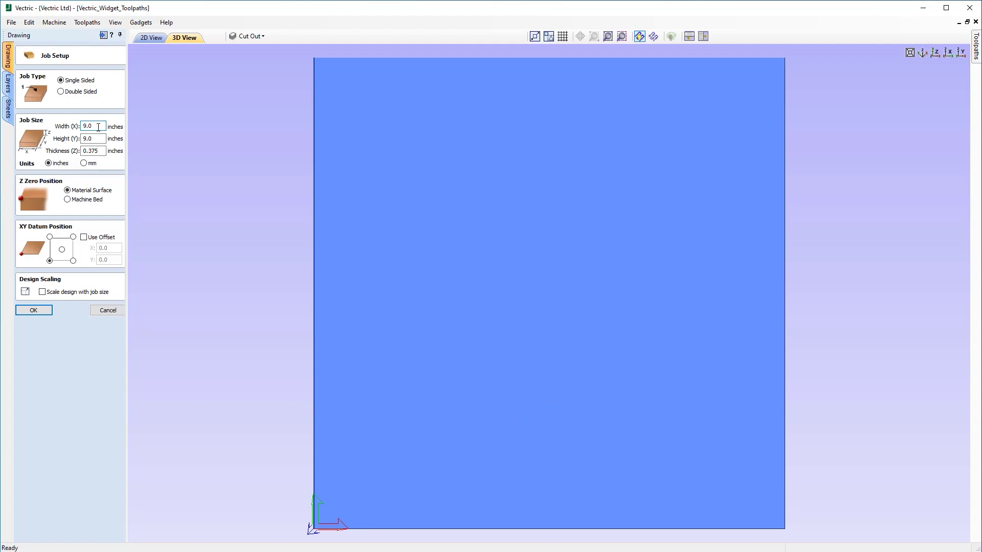
drag(99, 127, 46, 132)
text(96)
key(Tab)
text(4)
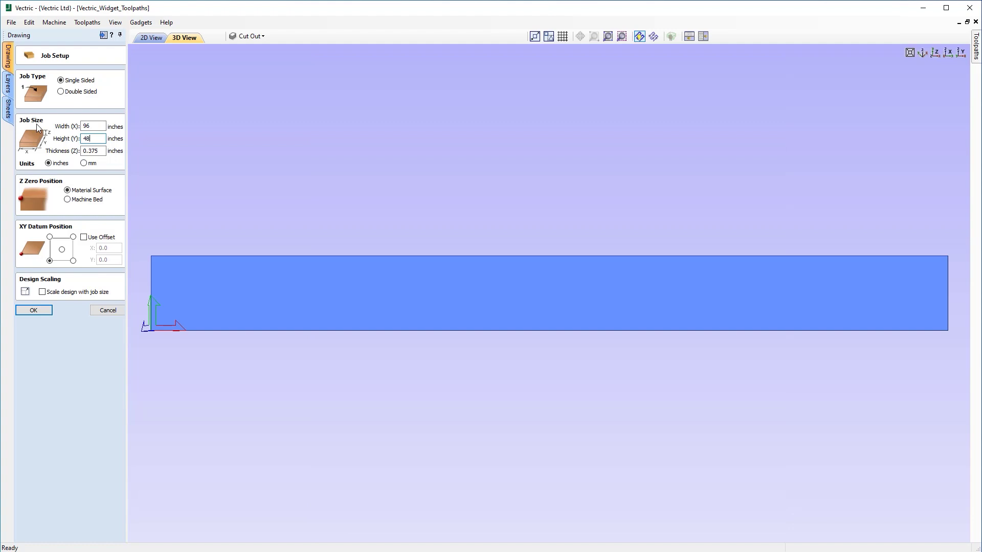
key(Return)
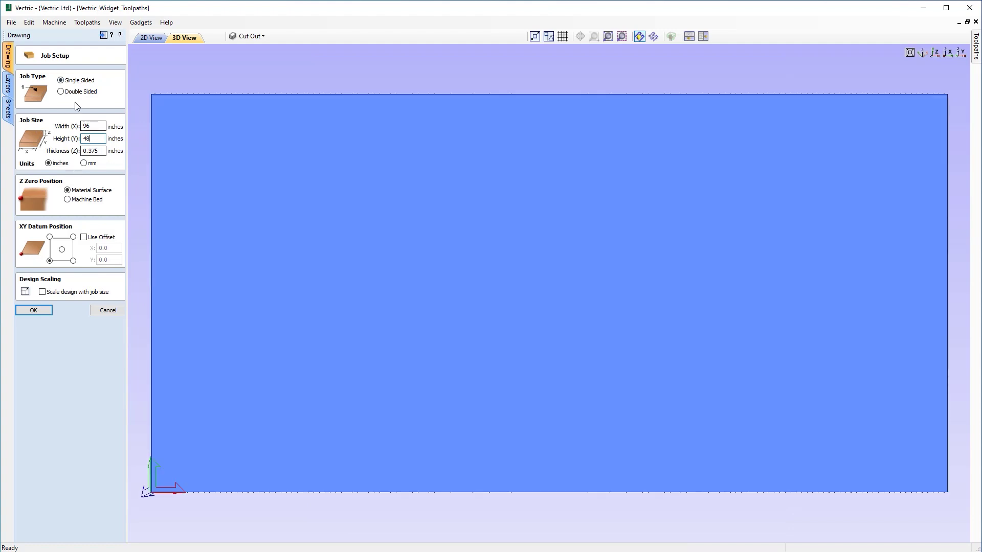
click(41, 310)
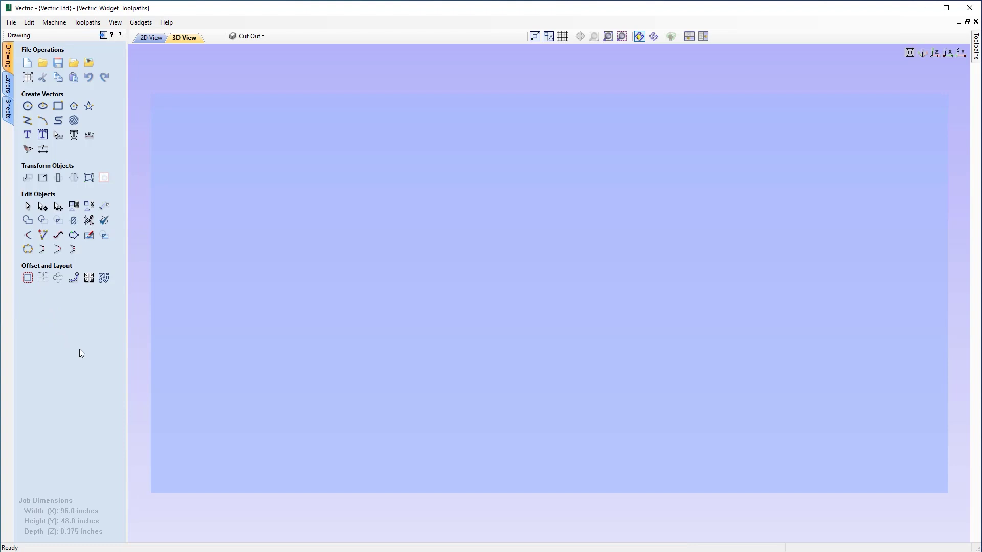
Step: Show the whole sheet in 2D, start an array copy toolpath with all existing toolpaths included, and review their listed tools
click(162, 40)
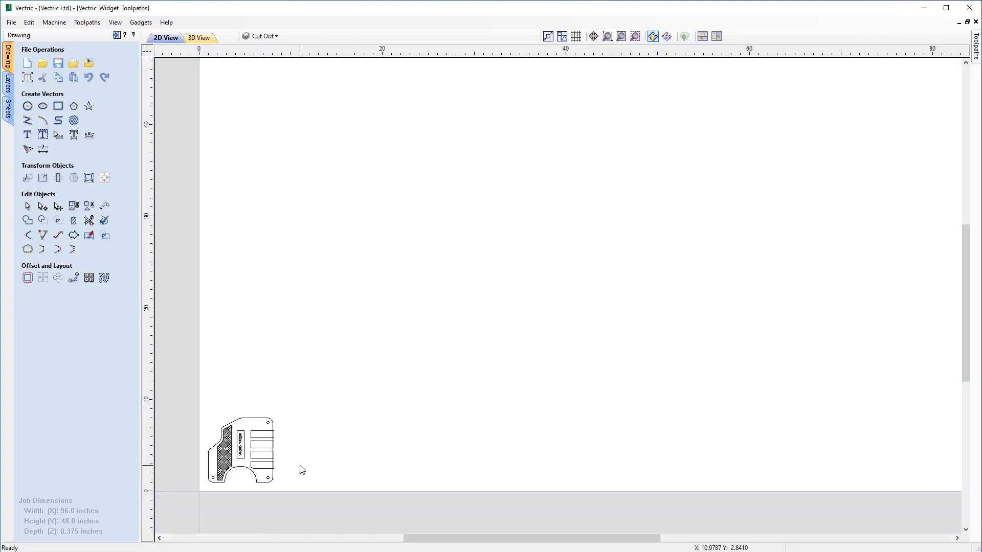
click(622, 39)
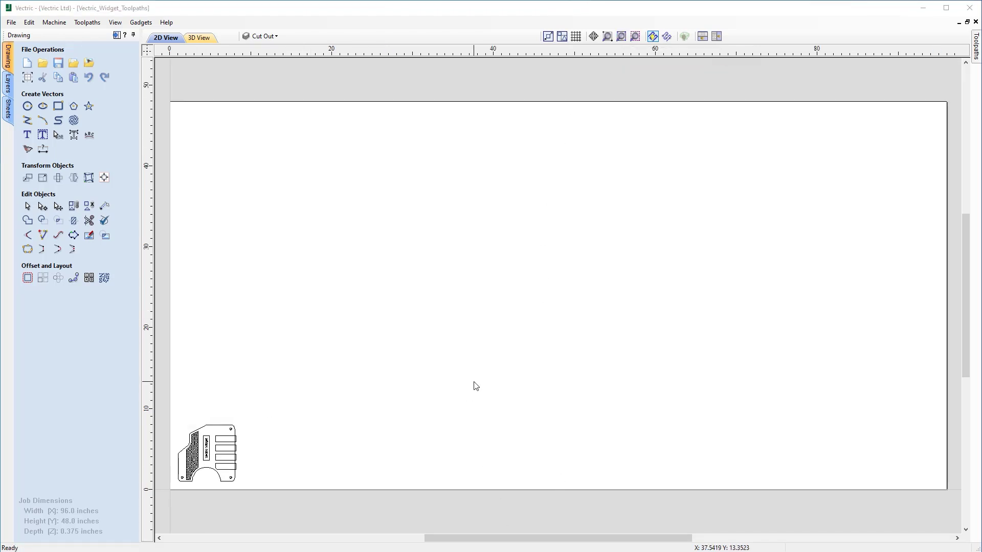
click(116, 35)
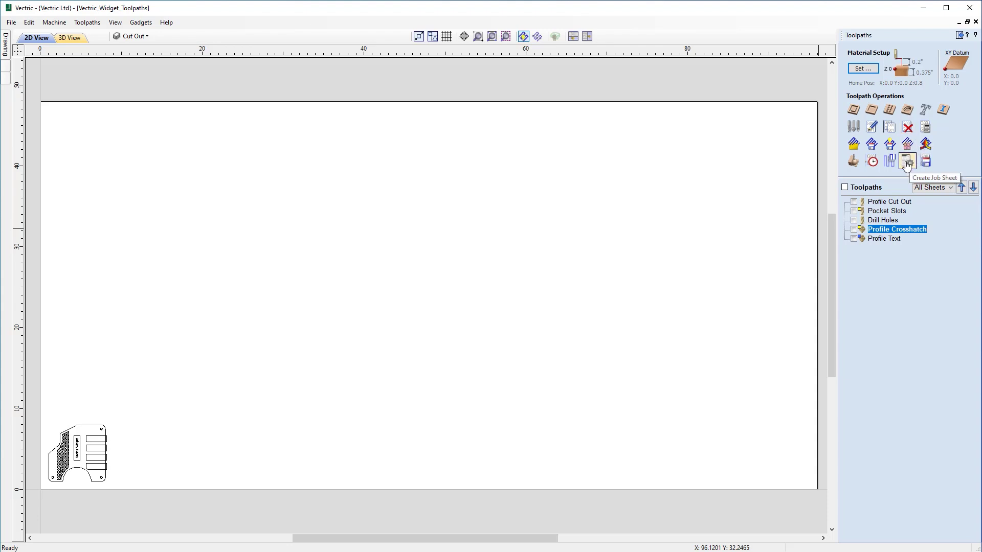
click(907, 144)
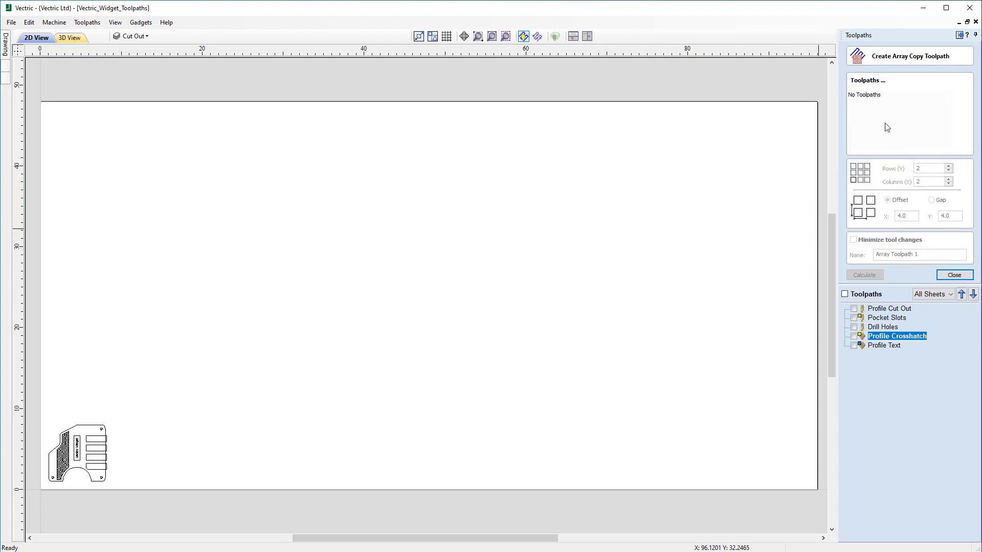
click(845, 294)
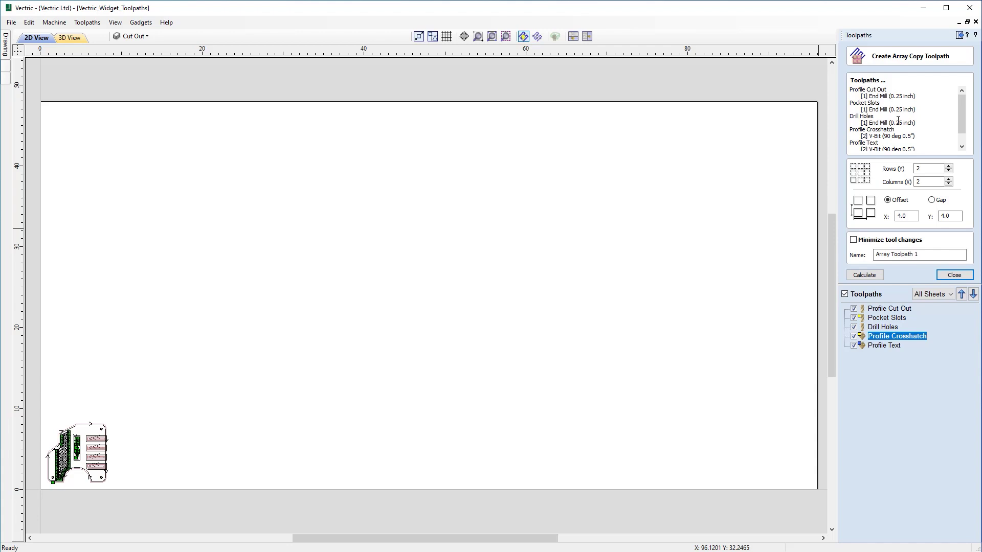
scroll(898, 120, down, 1)
scroll(872, 102, up, 1)
scroll(915, 118, down, 1)
scroll(911, 123, up, 1)
scroll(918, 116, down, 1)
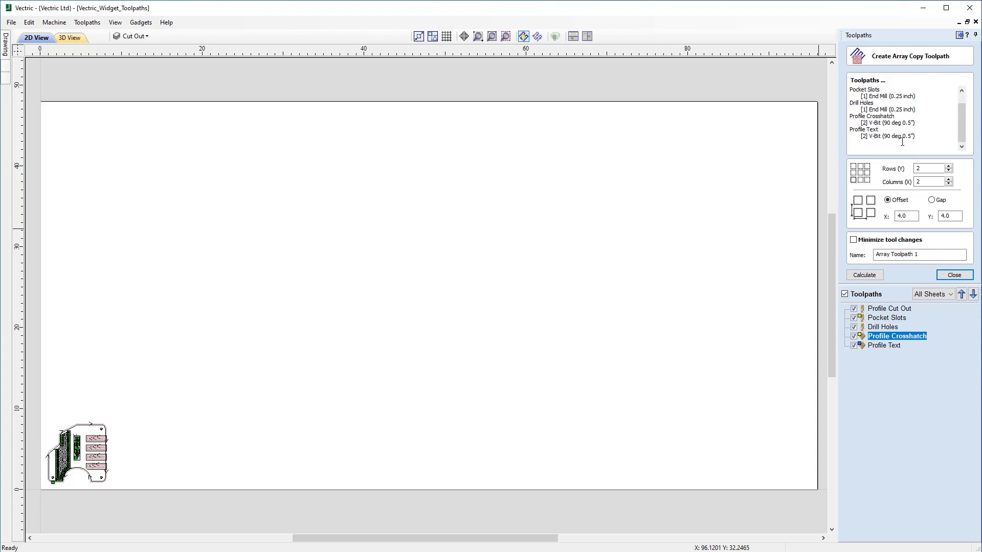
scroll(914, 136, up, 1)
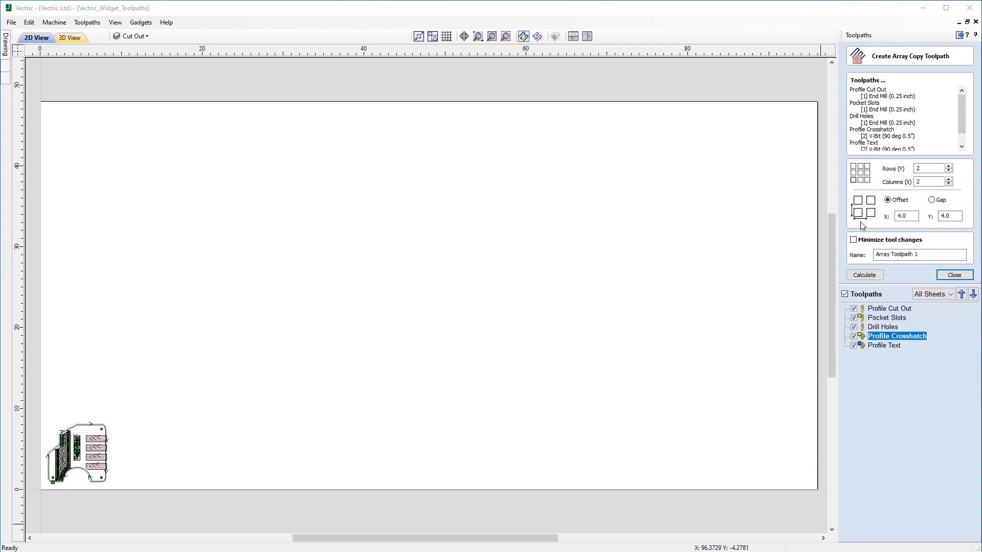
click(931, 200)
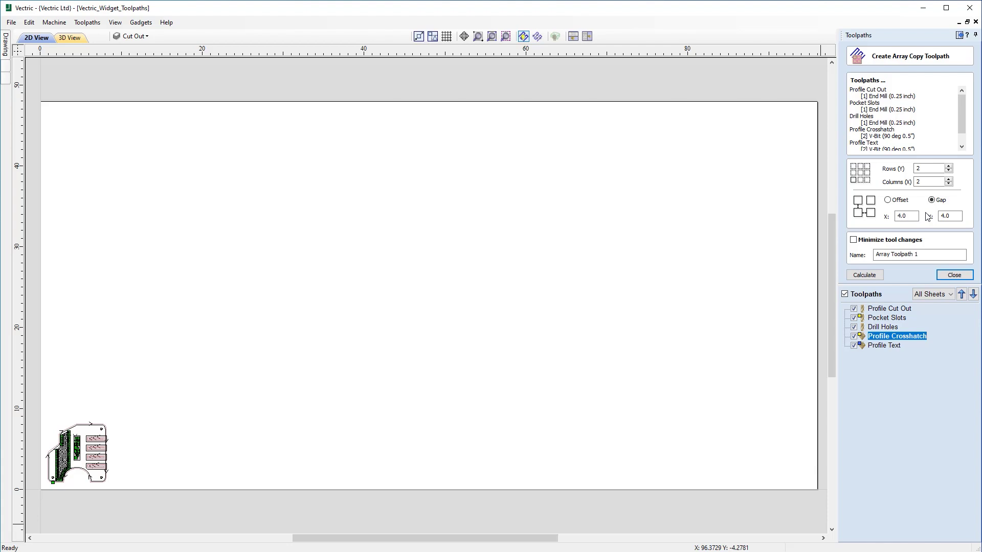
key(Tab)
key(Tab)
click(911, 216)
click(895, 201)
Step: Set the toolpath array to 5 rows and 11 columns
drag(925, 169, 908, 170)
drag(939, 182, 887, 186)
text(11)
Step: Space the array copies by a 1.5-inch gap in both X and Y and calculate the array toolpath
drag(918, 215, 886, 215)
text(1.5)
drag(960, 216, 940, 216)
text(1.)
click(931, 200)
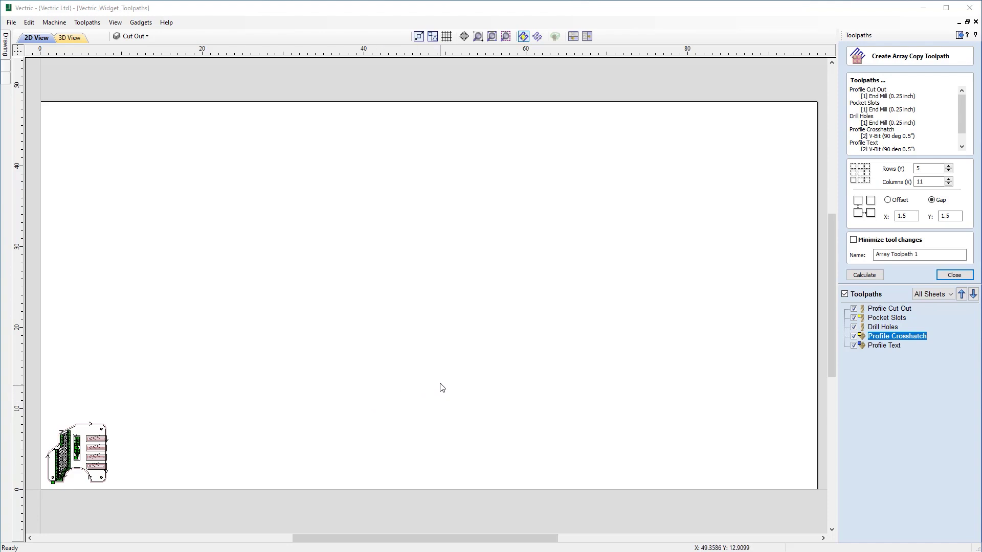
click(877, 277)
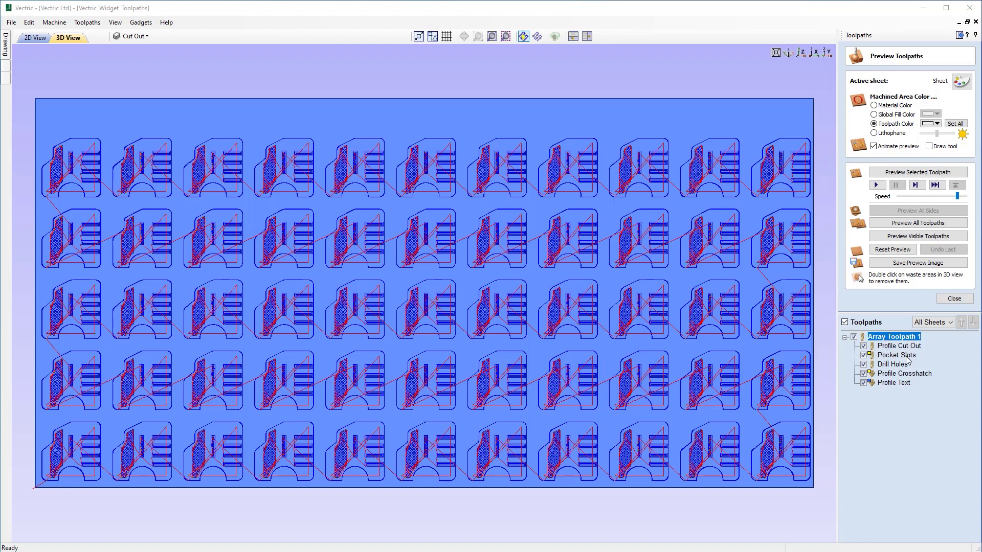
Step: Simulate the array toolpath across the whole sheet in 3D, raising the simulation to full speed
click(887, 227)
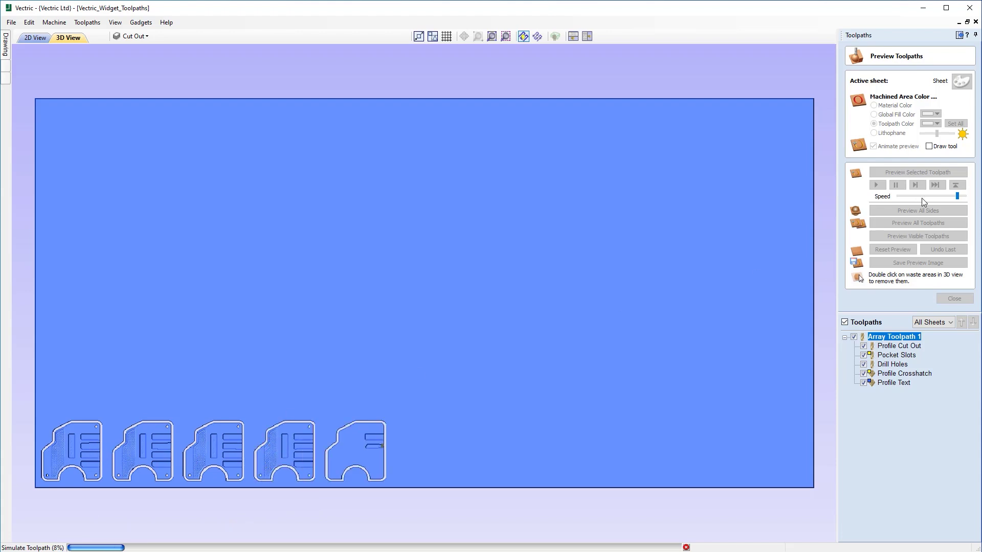
drag(957, 196, 966, 196)
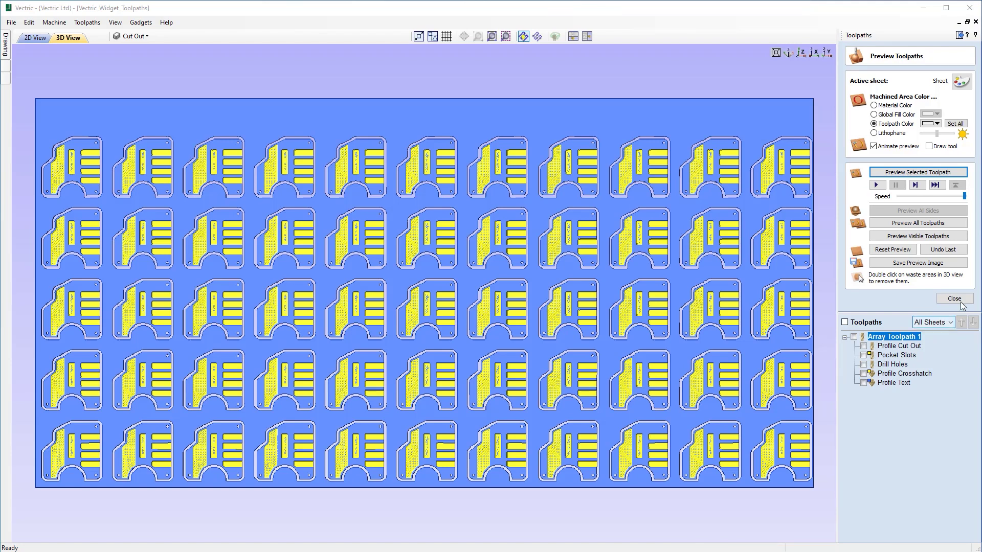
Step: Edit the array toolpath so that it minimizes tool changes, and recalculate it
double_click(901, 340)
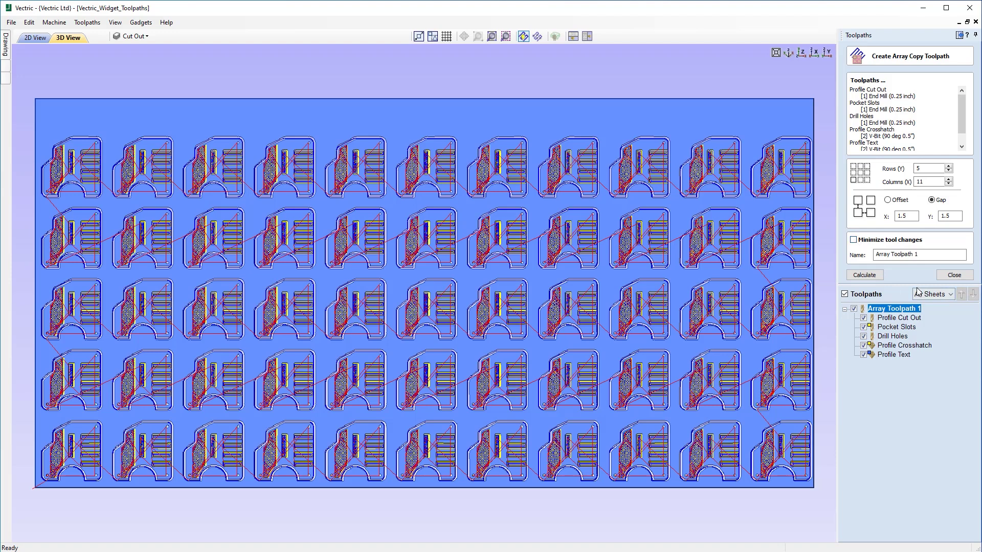
mouse_move(905, 341)
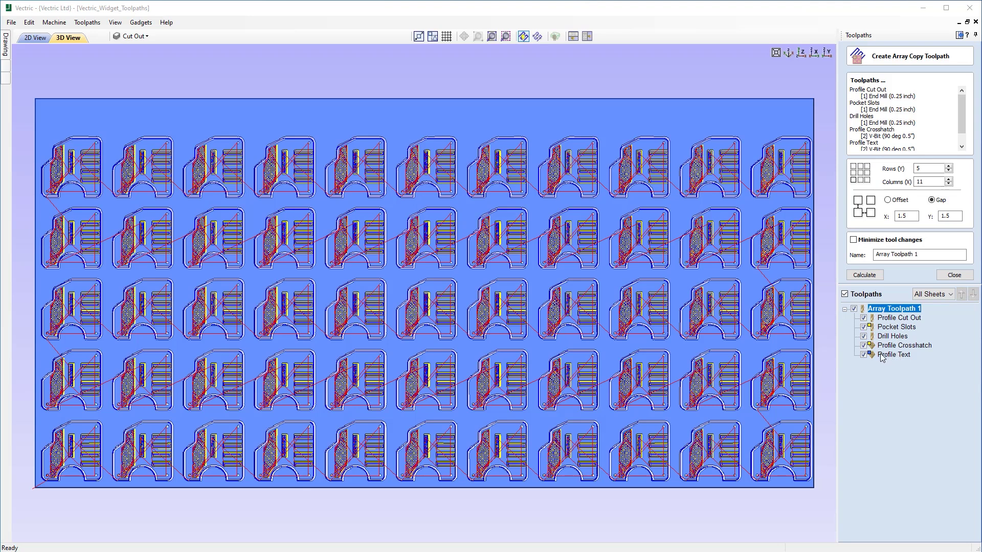
click(855, 241)
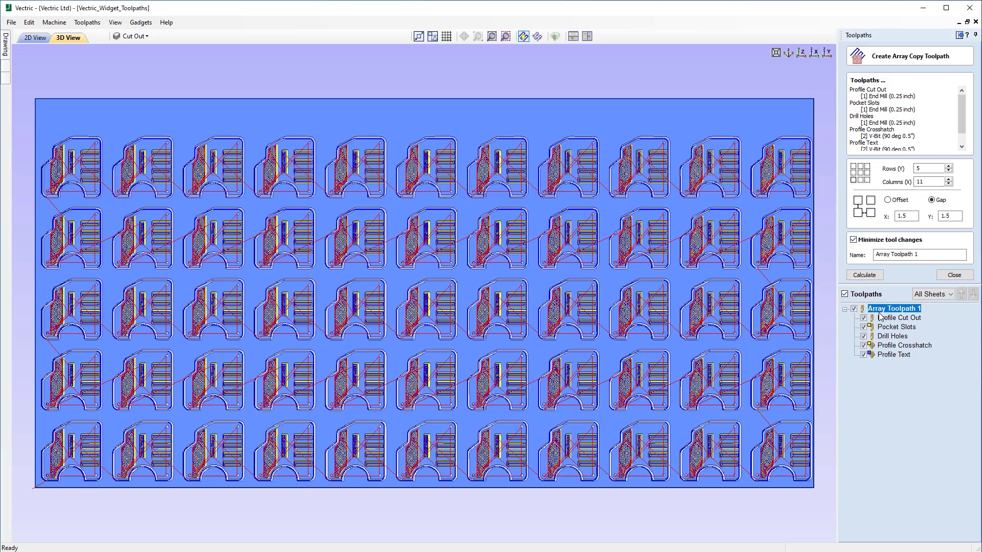
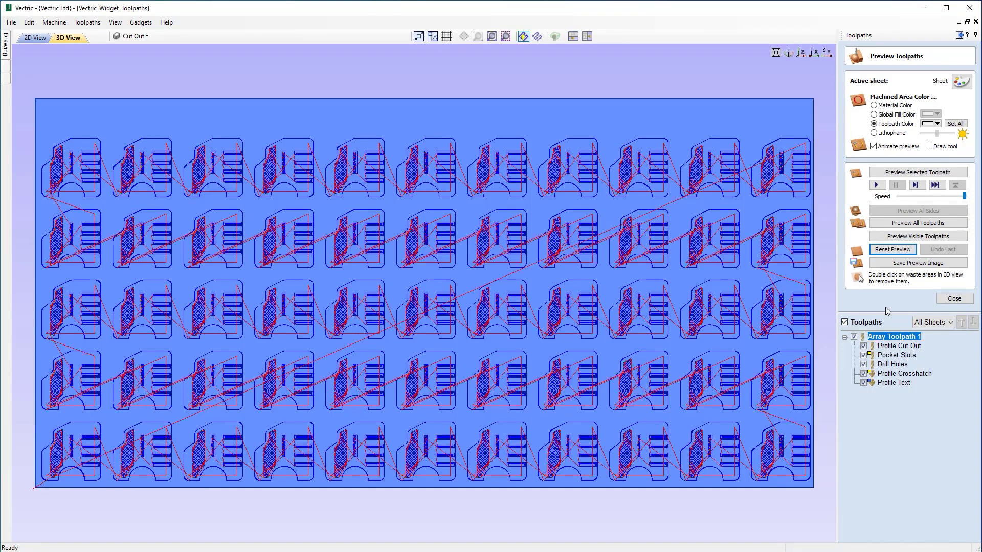
Step: Simulate all toolpaths at reduced speed to check the machining order, and raise the speed to maximum for the remainder
click(952, 197)
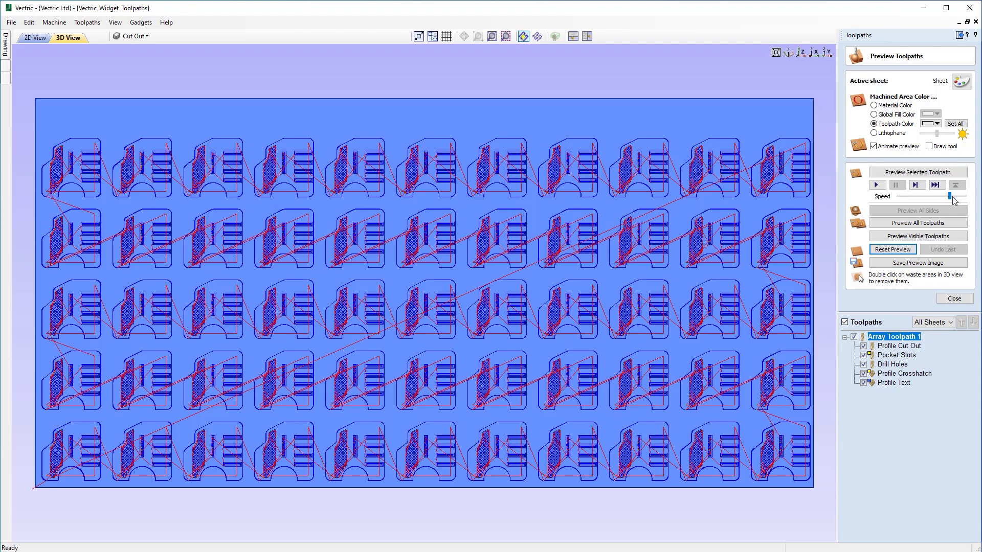
click(906, 223)
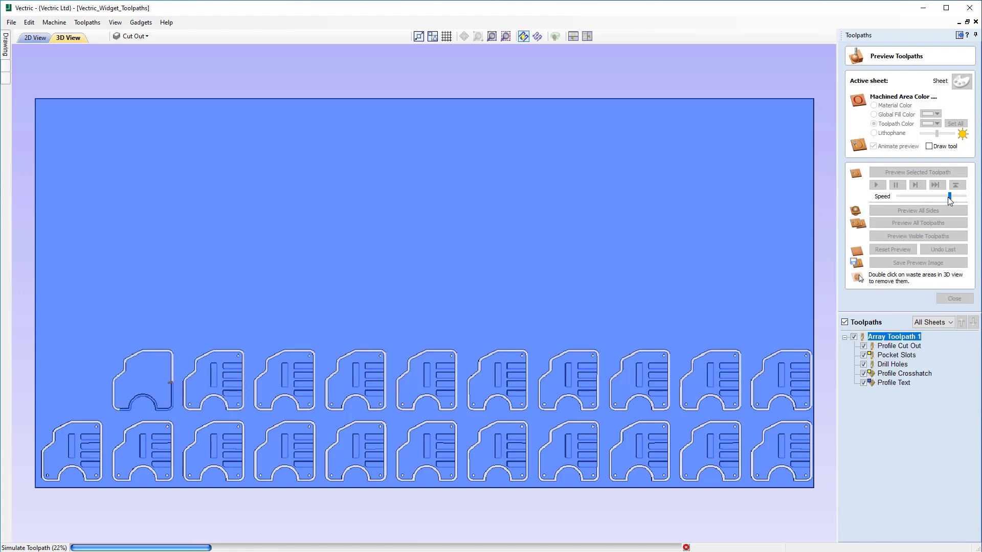
drag(951, 197, 956, 197)
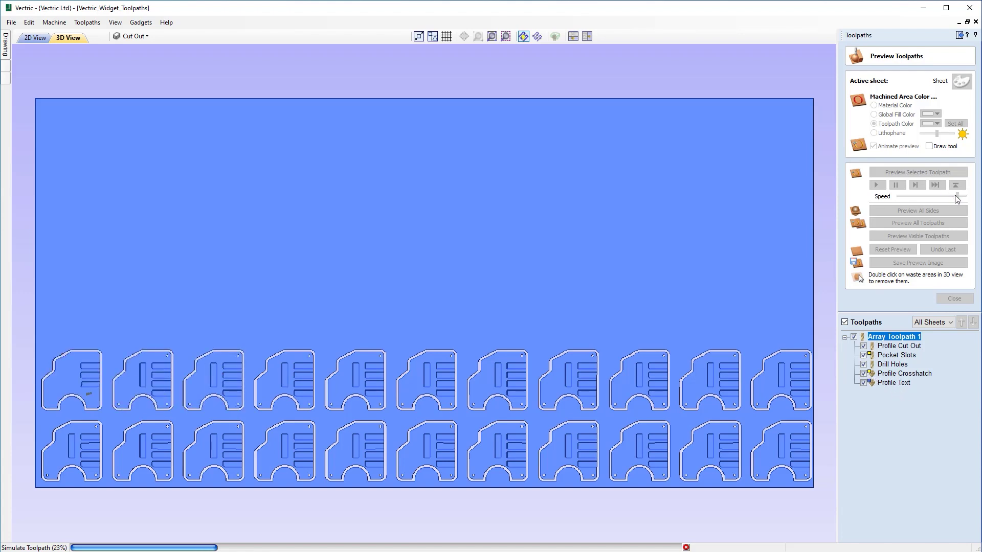
drag(958, 199, 953, 201)
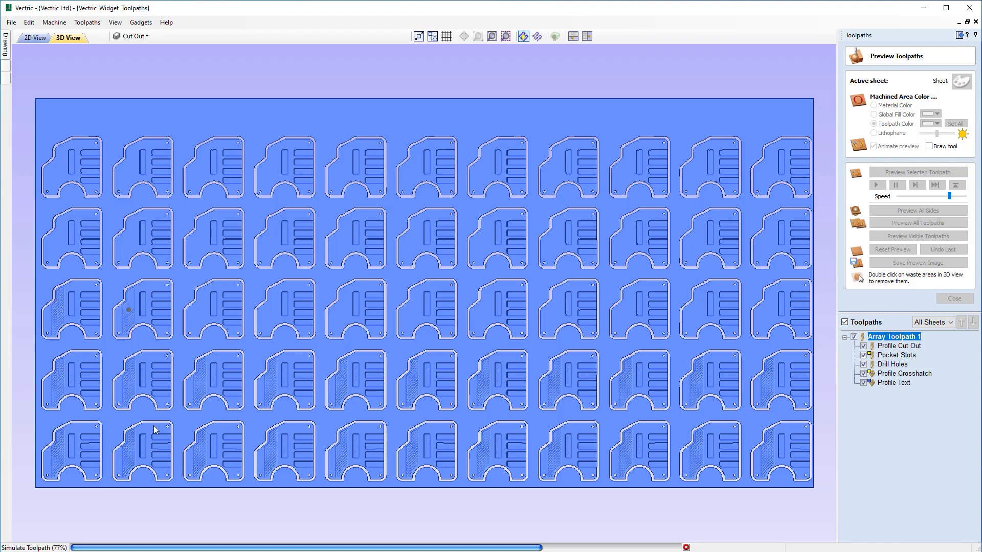
drag(949, 196, 971, 201)
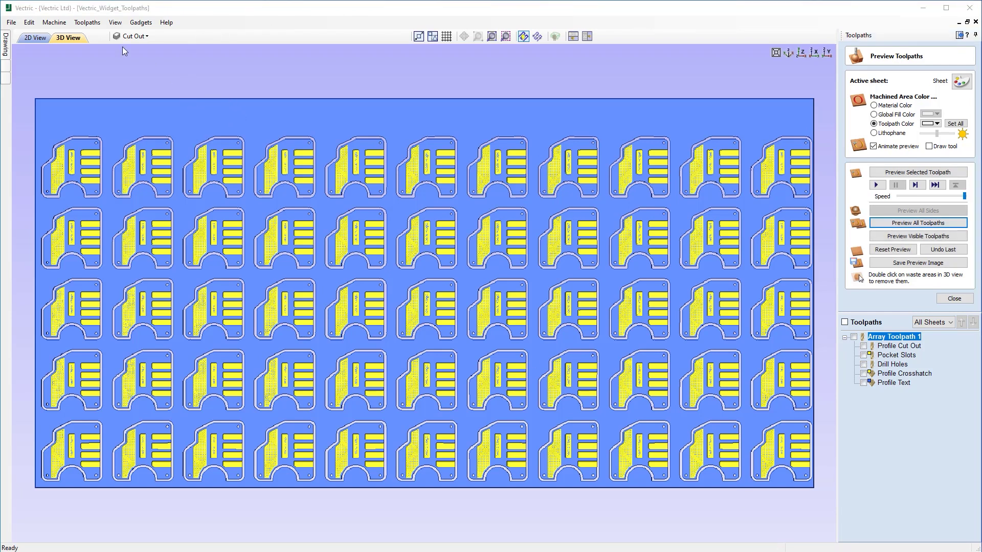
Step: Compare the single widget drawing in 2D with the simulated array of parts in 3D
click(32, 37)
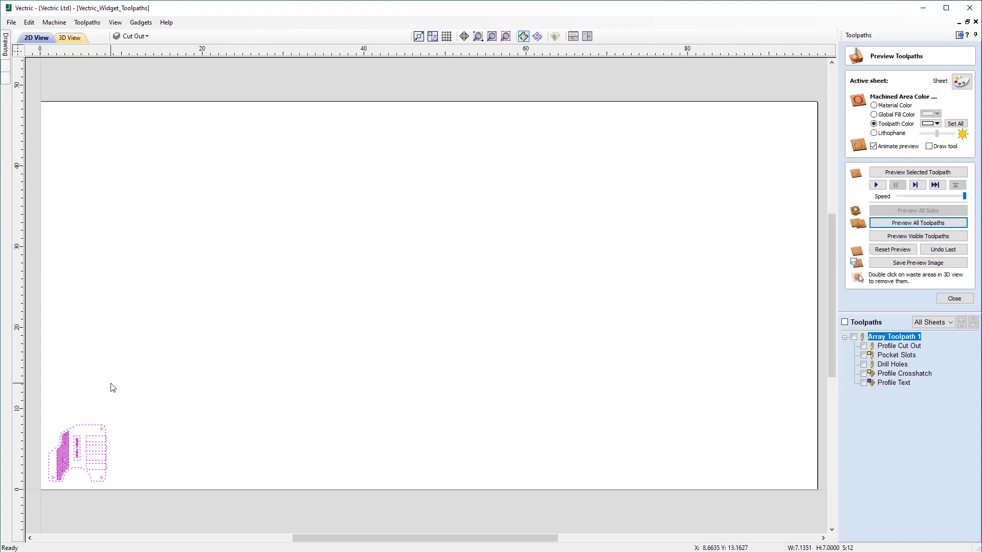
click(72, 38)
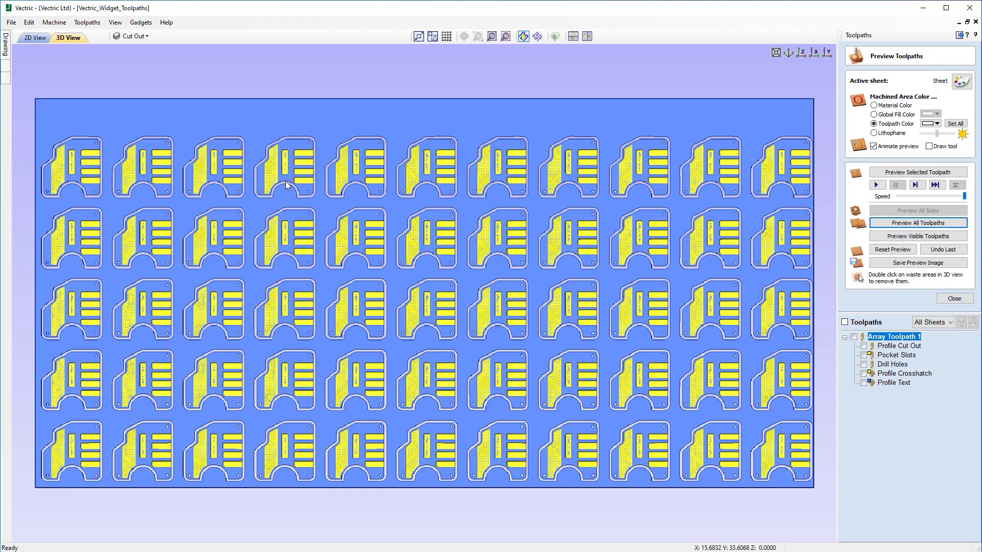
click(38, 40)
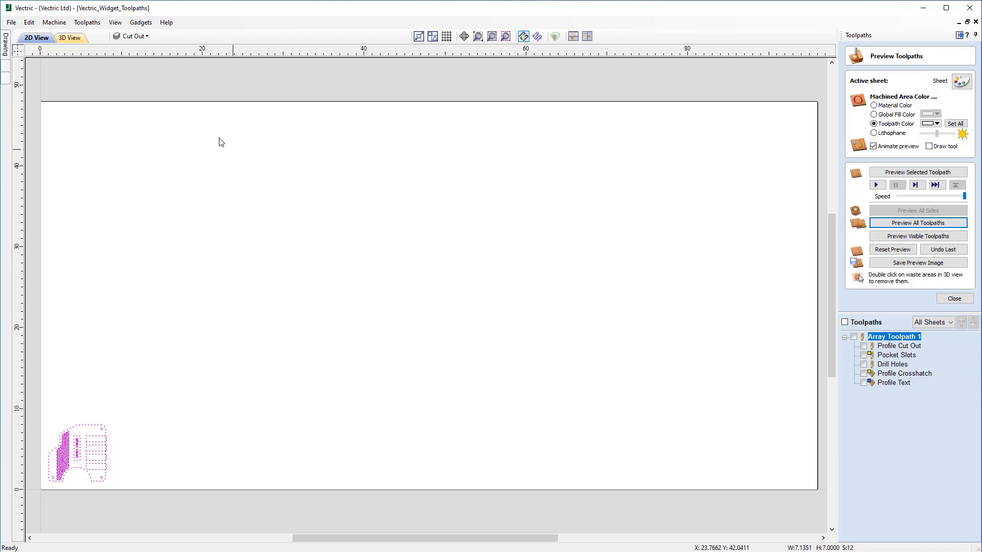
click(71, 40)
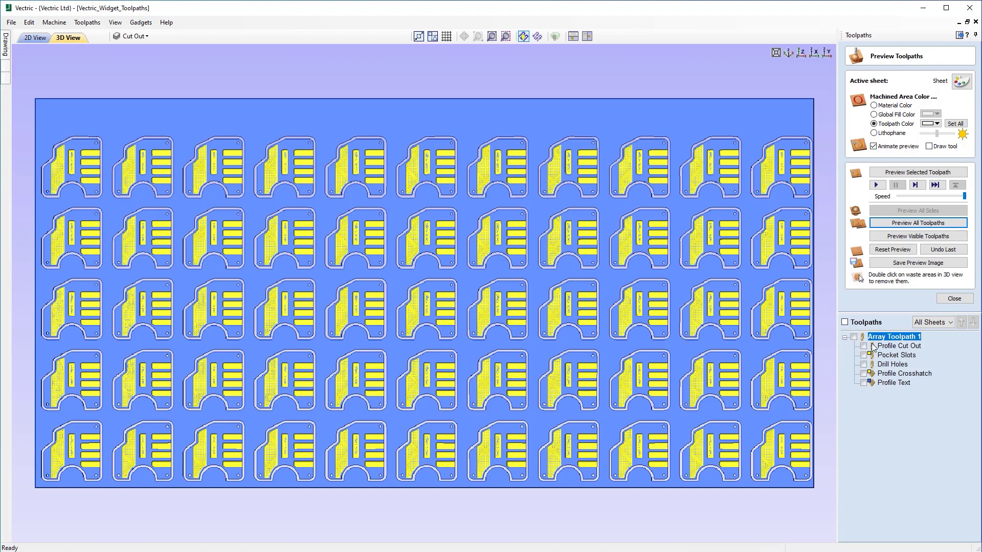
Step: Set the Profile Cut Out toolpath's cut depth to 0.376 inches and recalculate it, accepting cutting through the material
click(853, 337)
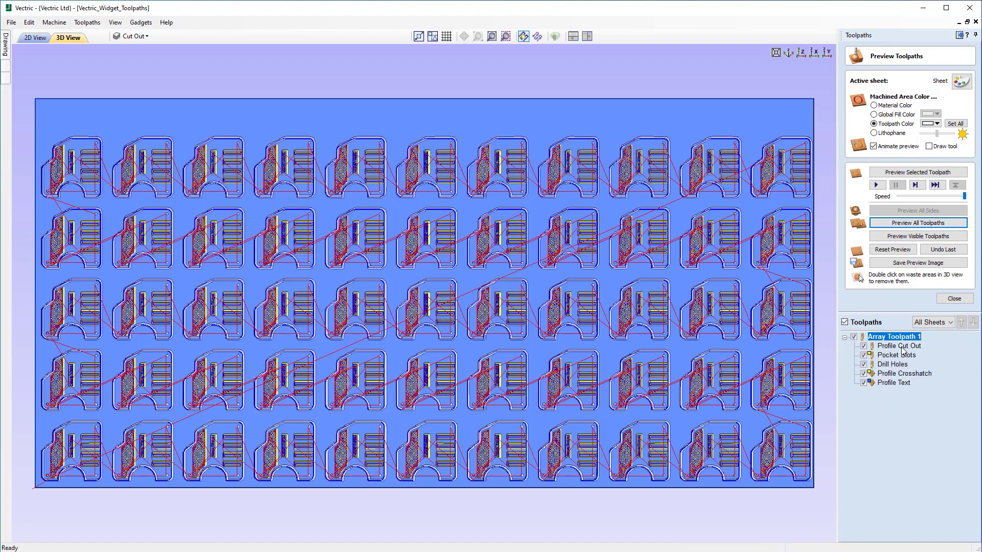
double_click(899, 346)
click(945, 94)
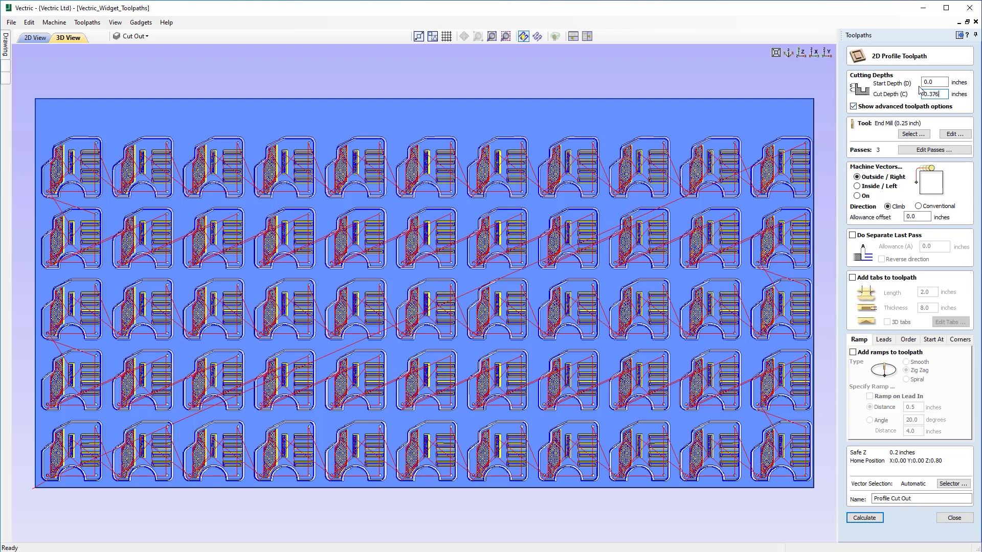
click(853, 518)
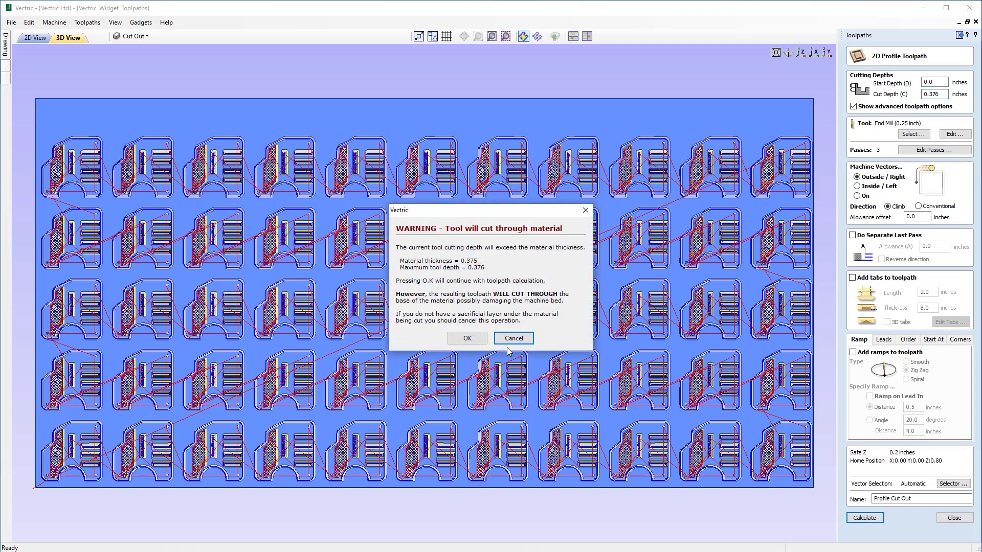
click(483, 342)
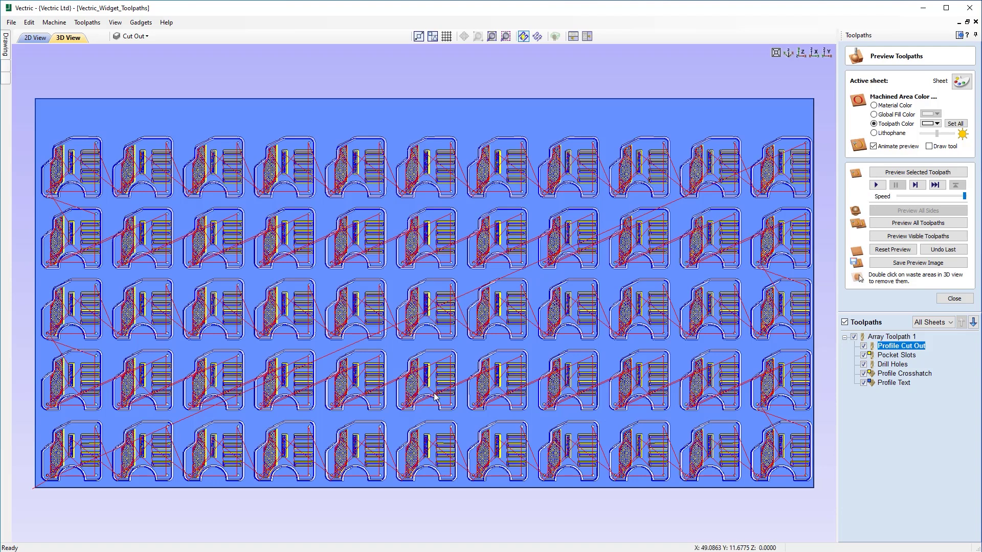
Step: Reset the preview, simulate all toolpaths again, and inspect the cut parts from an angle and from above
click(910, 250)
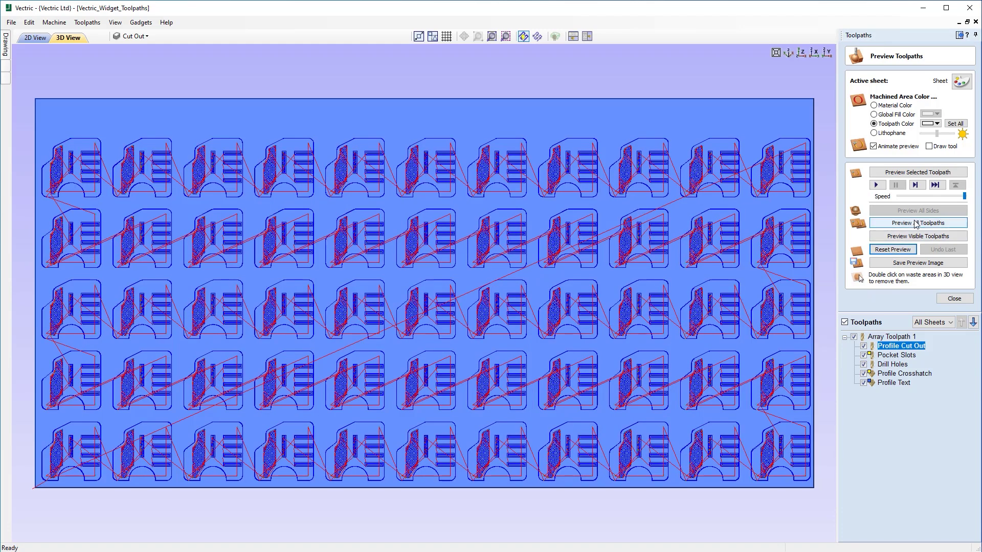
click(915, 223)
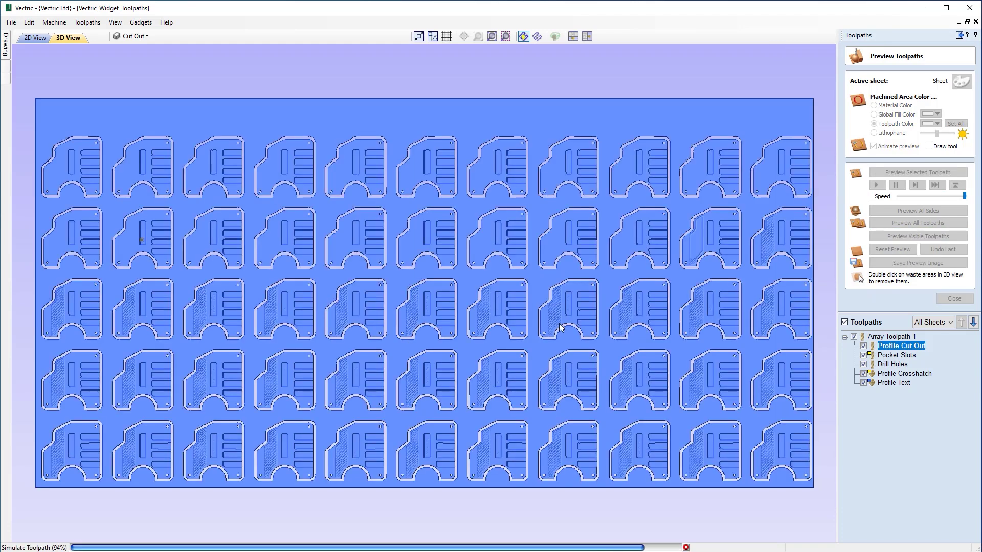
drag(358, 439, 741, 92)
click(801, 53)
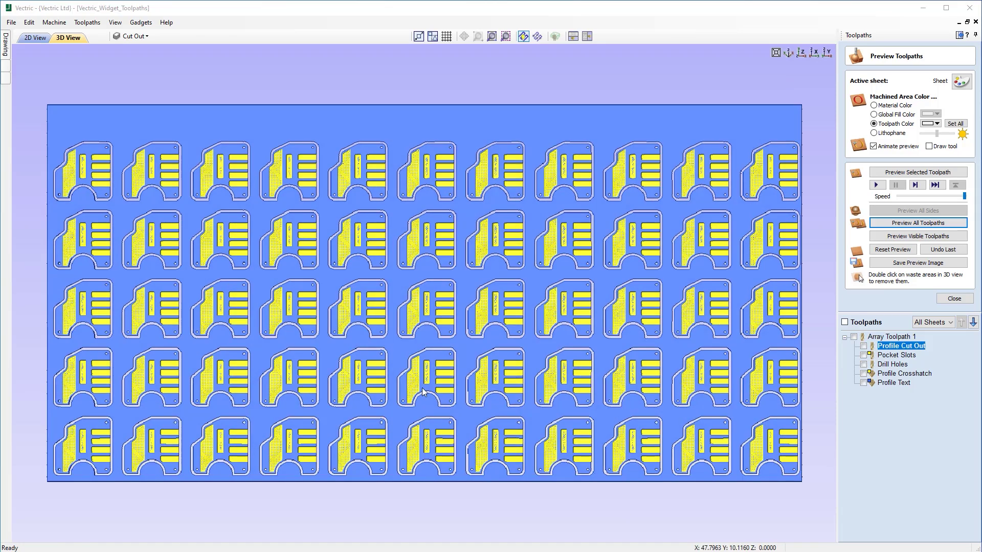
Step: Check the 2D drawing against the 3D result and review the array toolpath's settings and summary without changing them
click(29, 40)
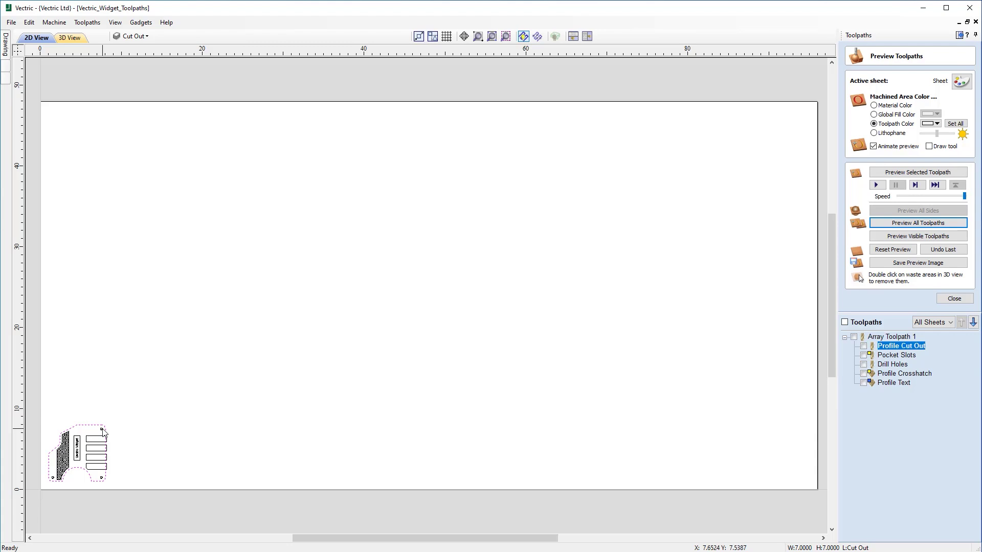
click(76, 41)
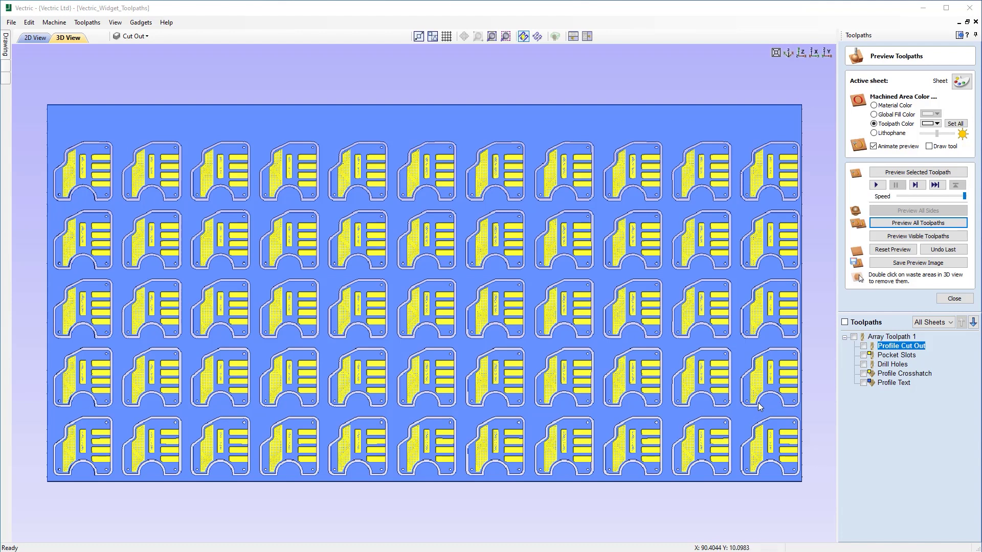
double_click(900, 337)
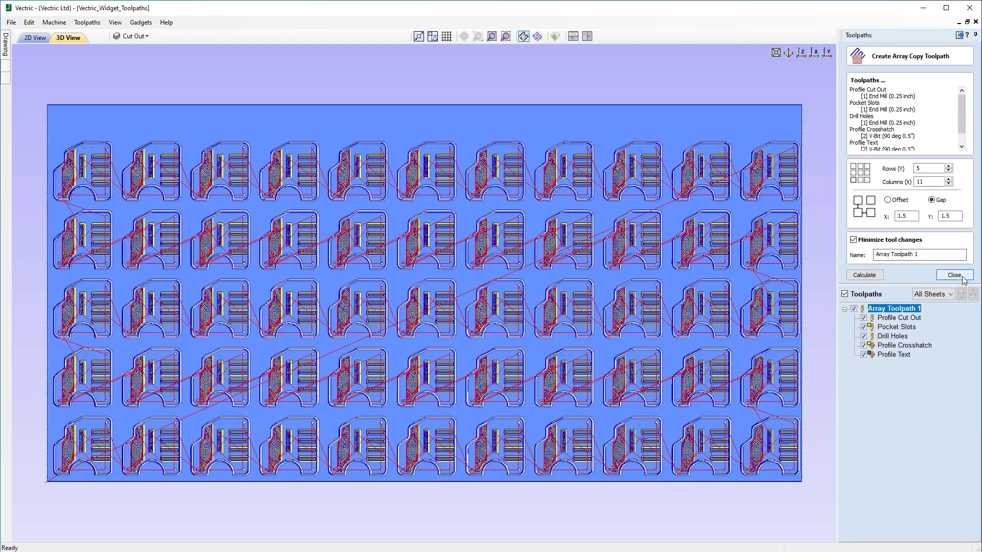
click(954, 275)
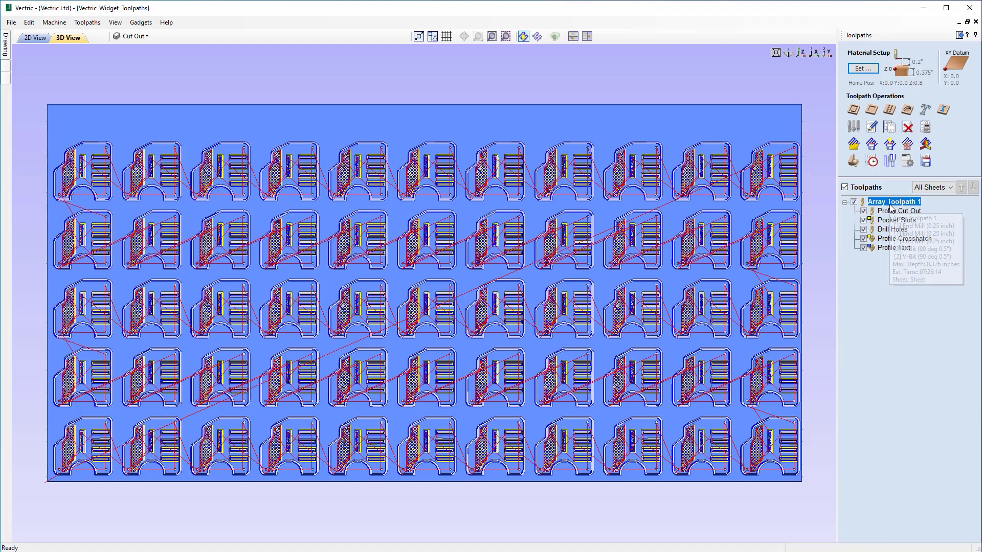
mouse_move(890, 207)
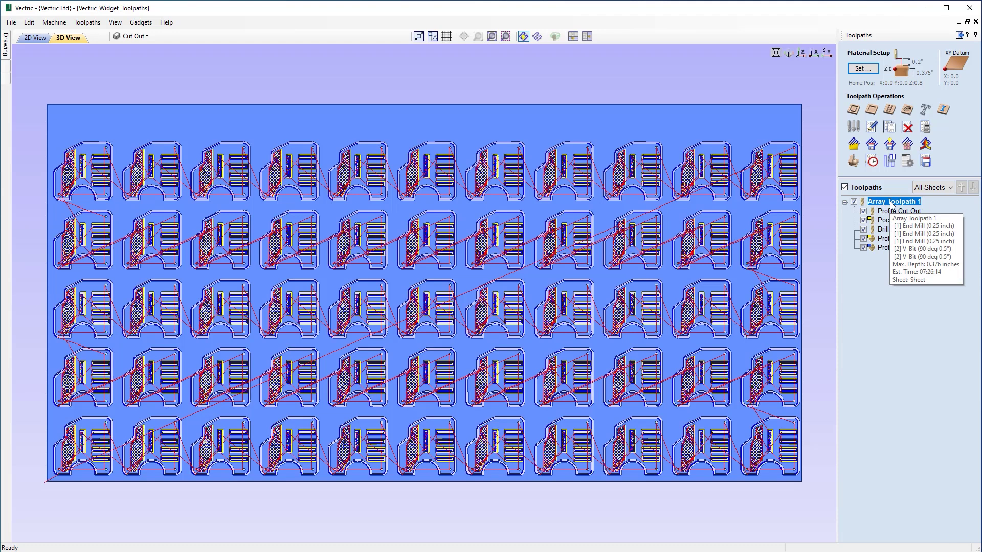
Step: Hide the array toolpath and ungroup it into its separate original toolpaths
click(854, 202)
right_click(887, 205)
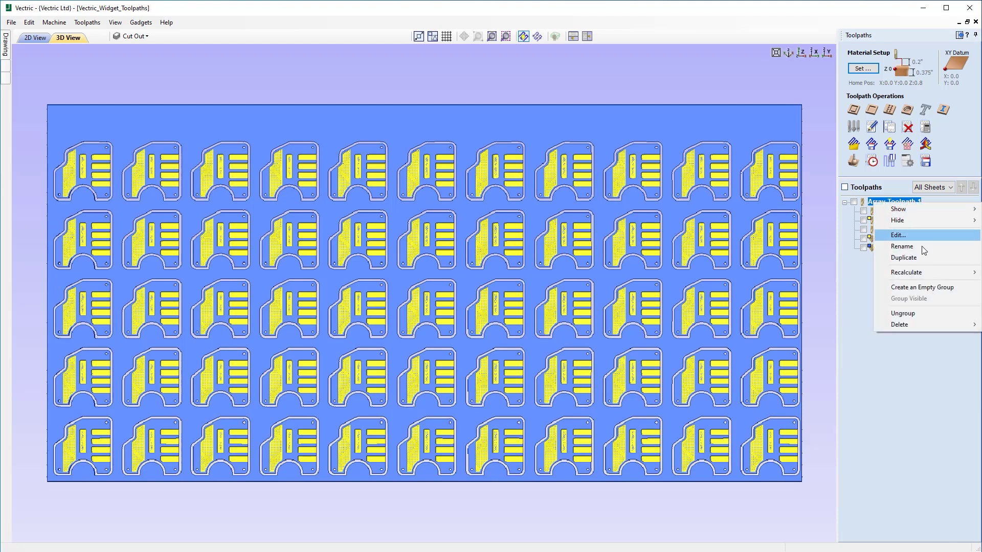
click(919, 317)
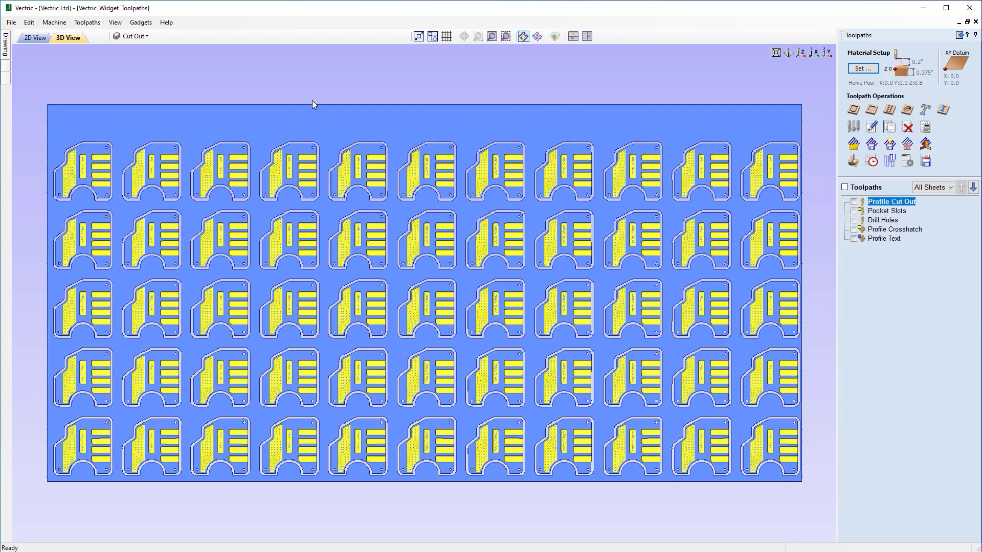
Step: Reset the machining preview, show all the ungrouped toolpaths, and check them in both the 2D and 3D views
scroll(866, 202, down, 3)
click(888, 249)
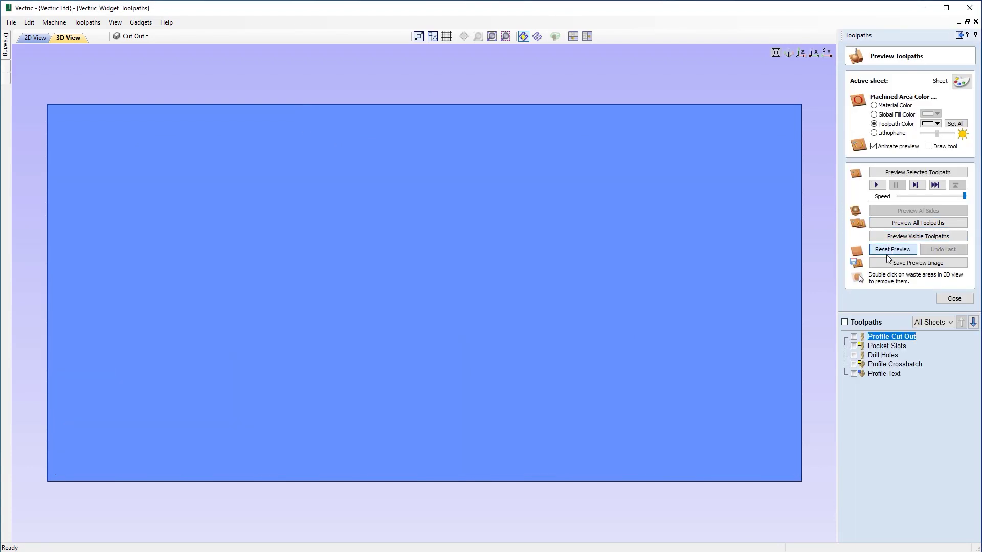
click(942, 303)
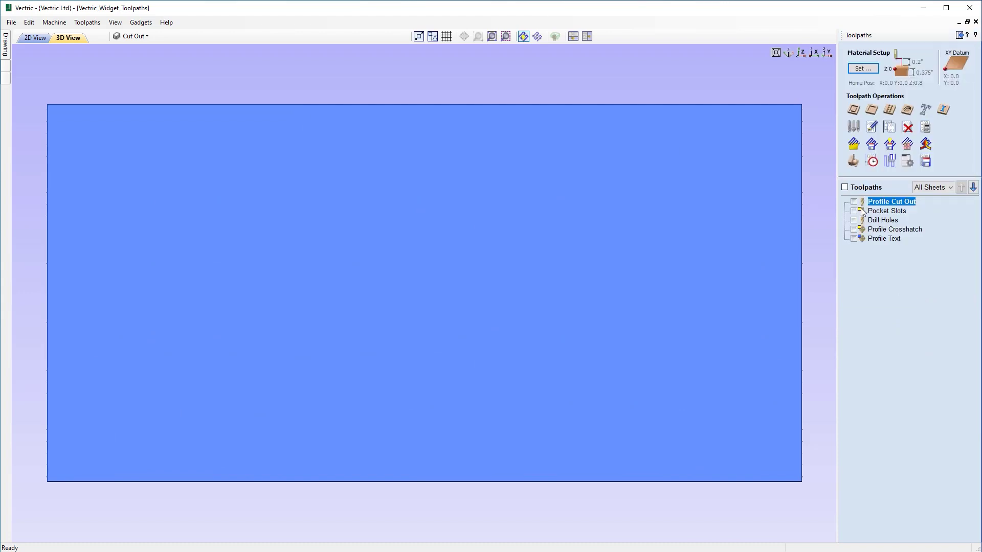
click(844, 188)
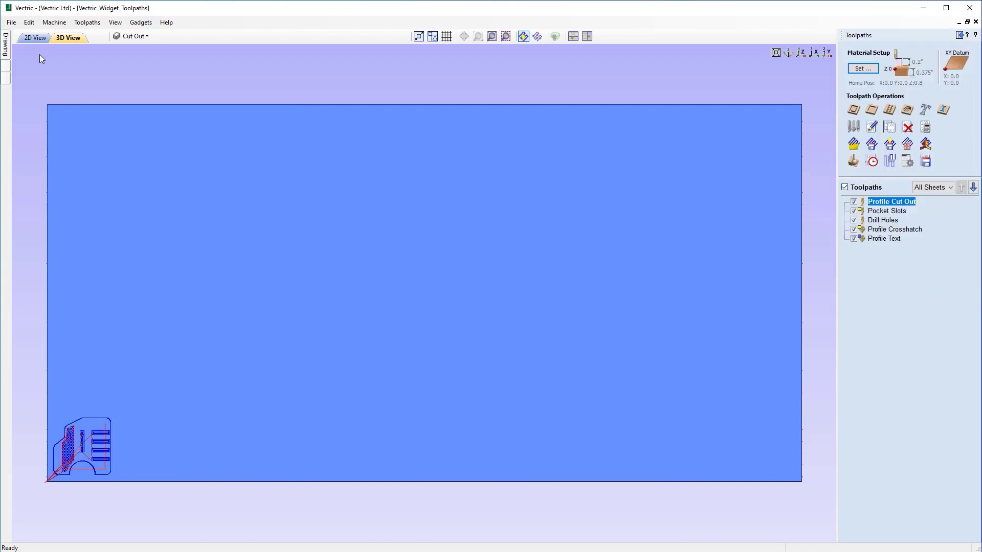
click(34, 38)
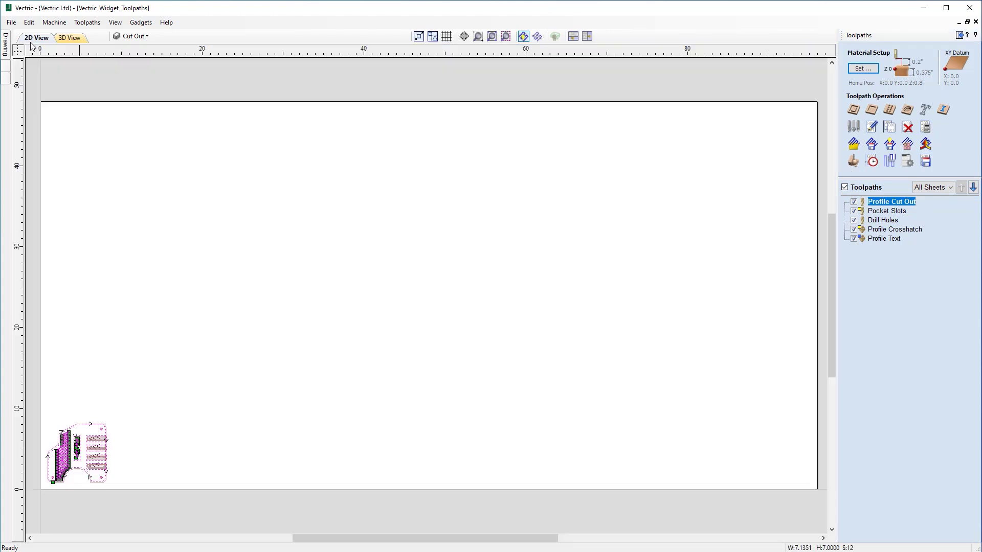
click(68, 39)
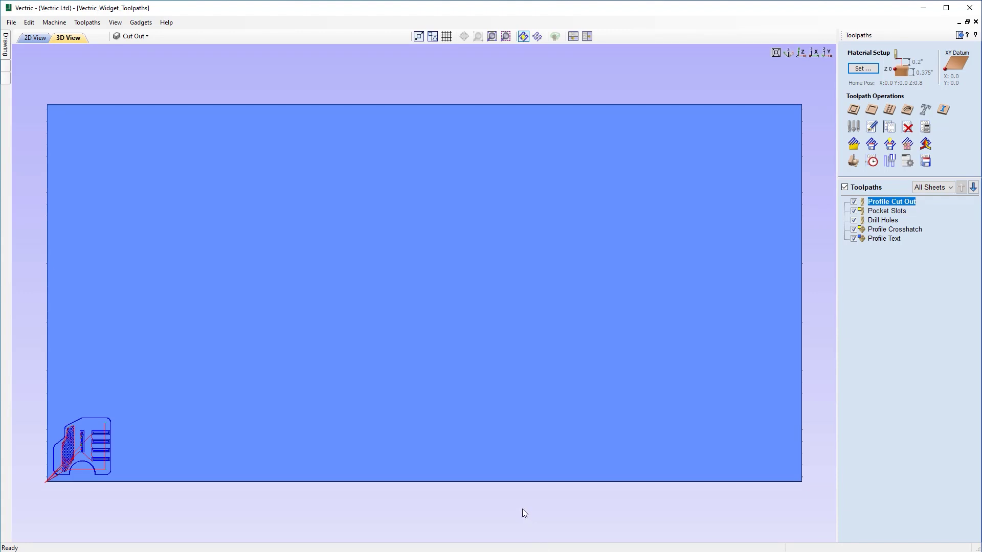
Step: Close the widget job without saving its changes and open the Drink_Coasters file
click(11, 23)
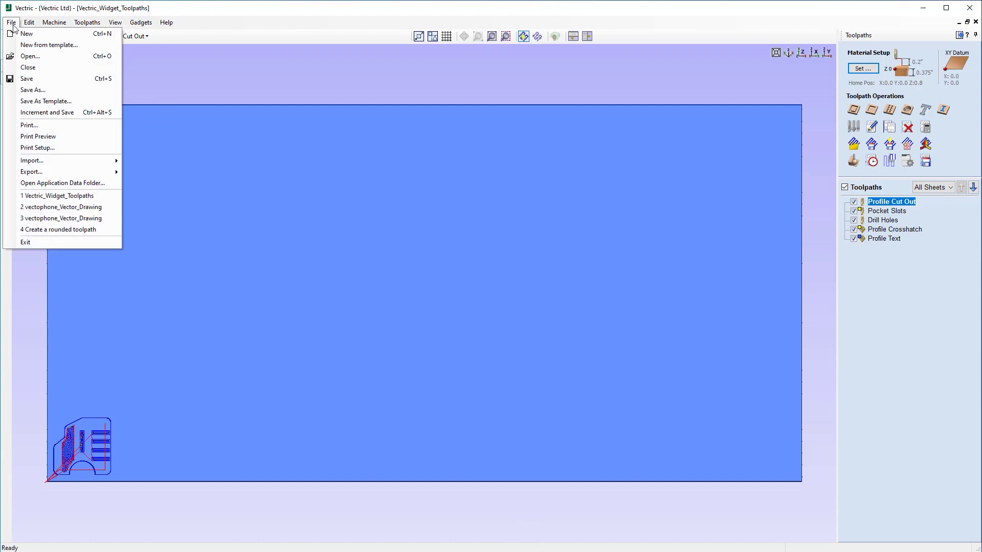
click(30, 67)
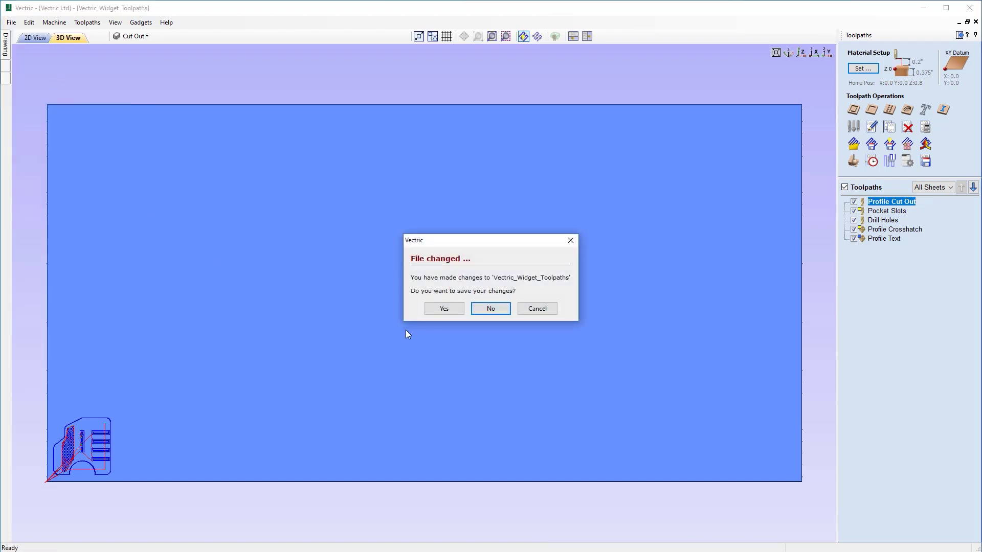
click(491, 312)
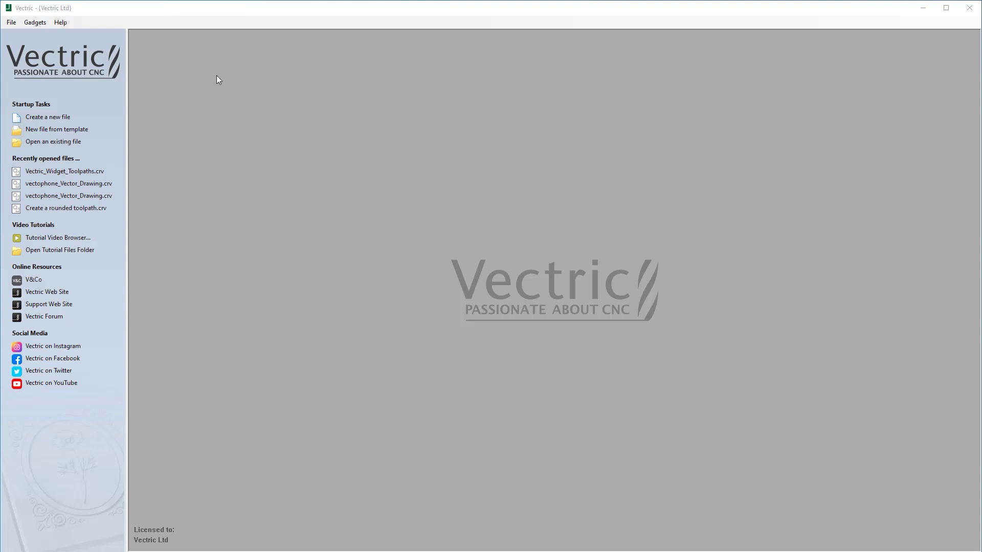
click(58, 143)
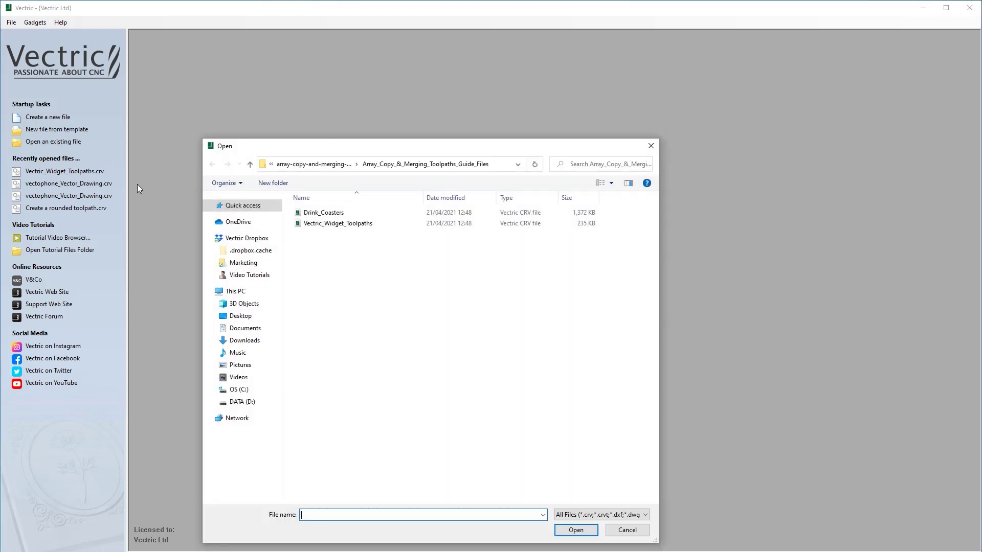
click(332, 216)
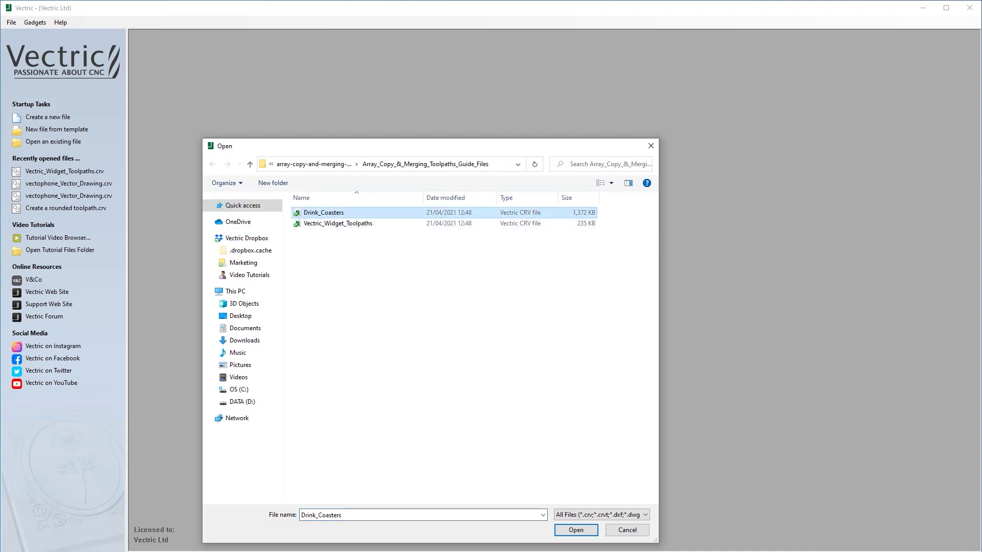
click(580, 532)
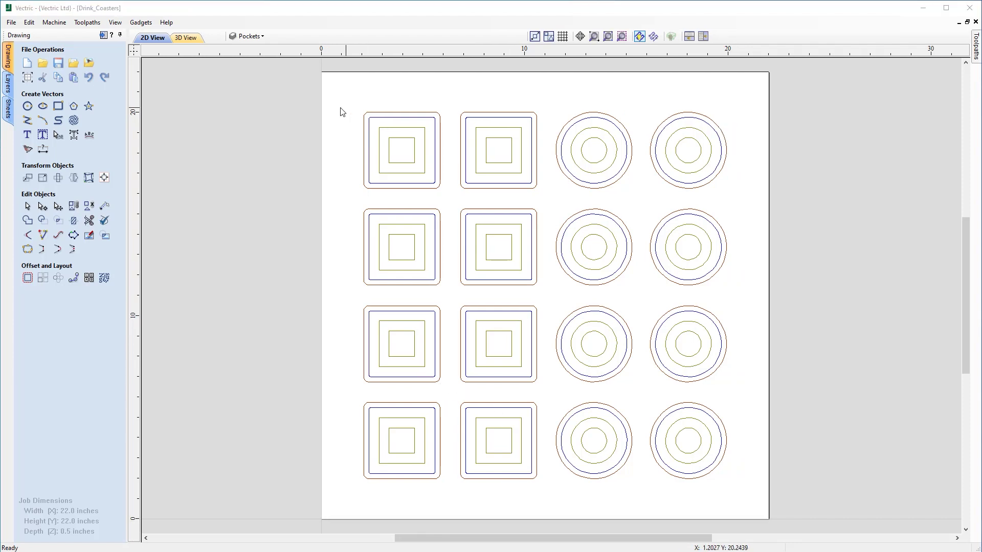
Step: Check which vectors belong to the Pockets, Details and Profile layers by switching each layer's visibility off and on
click(259, 37)
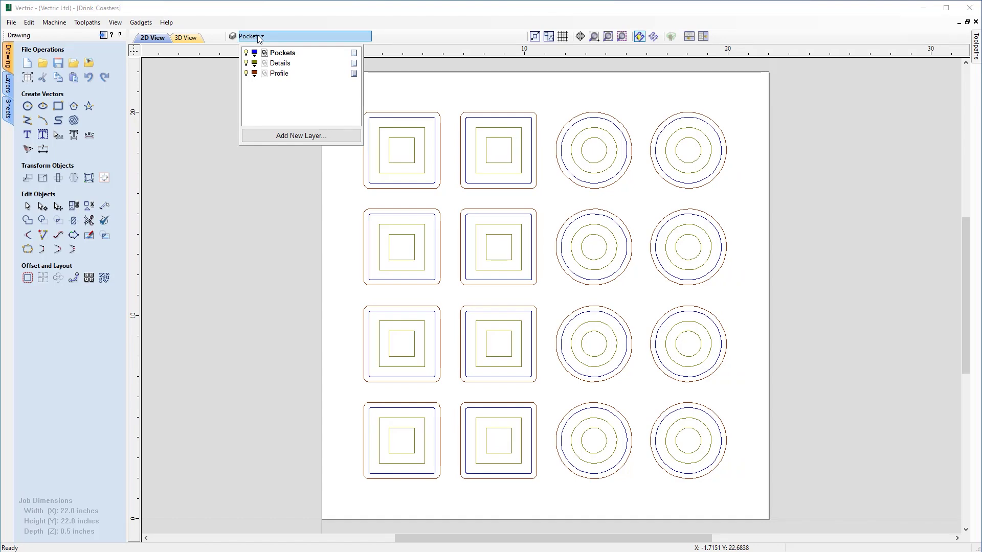
click(247, 54)
click(247, 54)
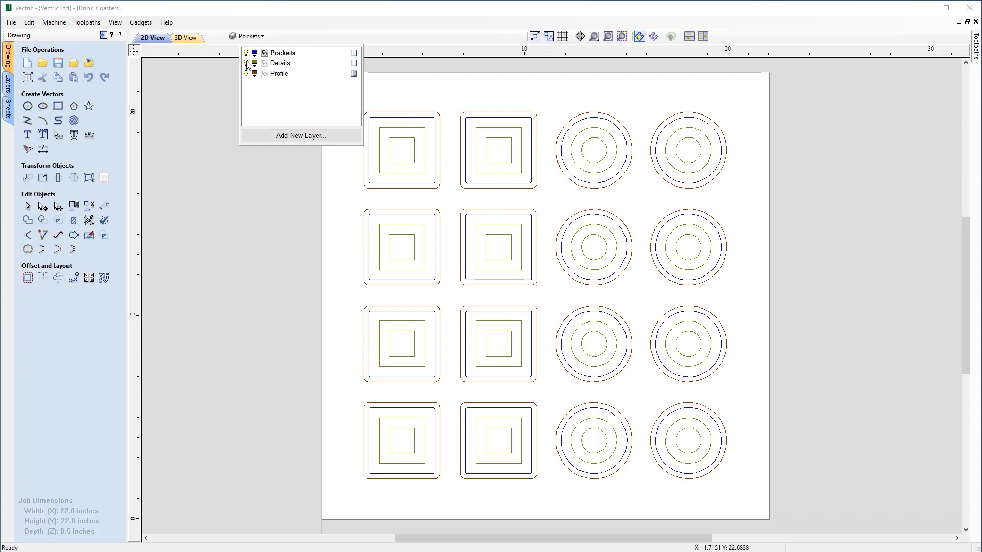
click(246, 63)
click(246, 63)
click(246, 73)
click(246, 74)
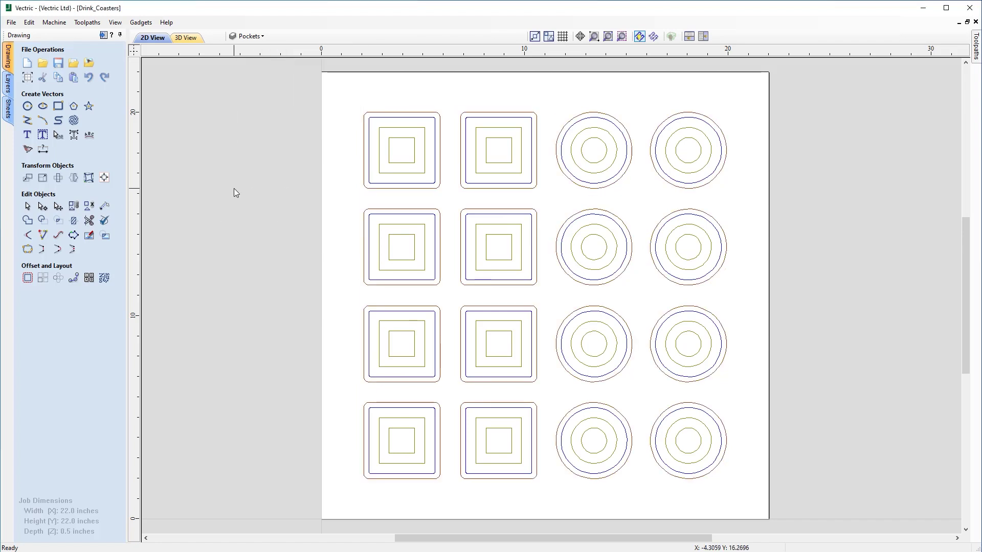
Step: Show the Pocket - 25EM toolpath alone and simulate it, raising the preview speed to maximum
click(103, 37)
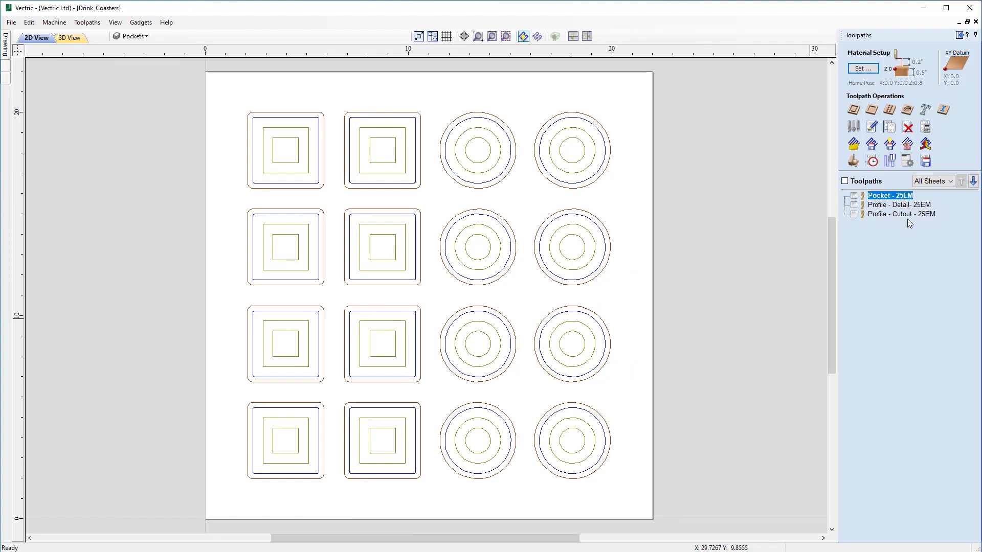
mouse_move(891, 198)
click(853, 161)
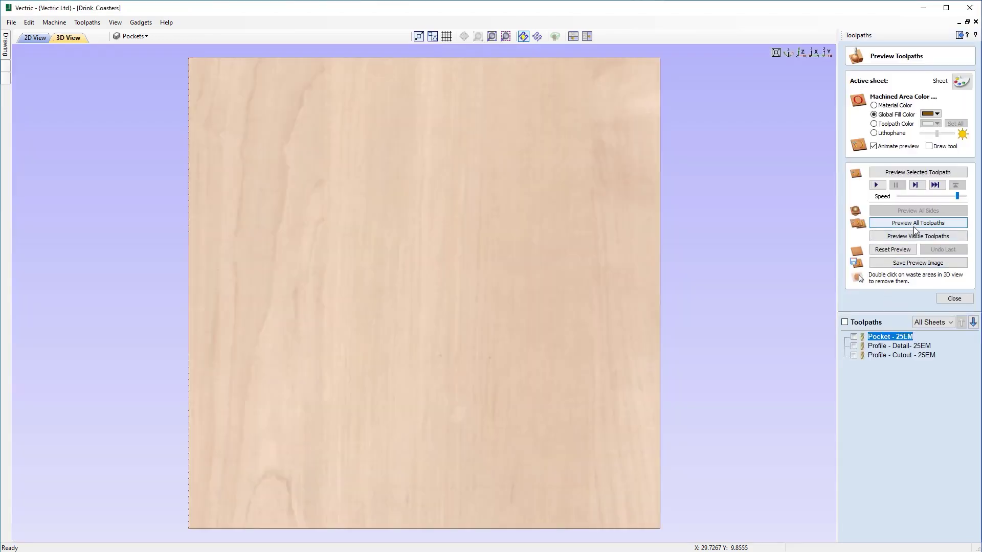
click(854, 337)
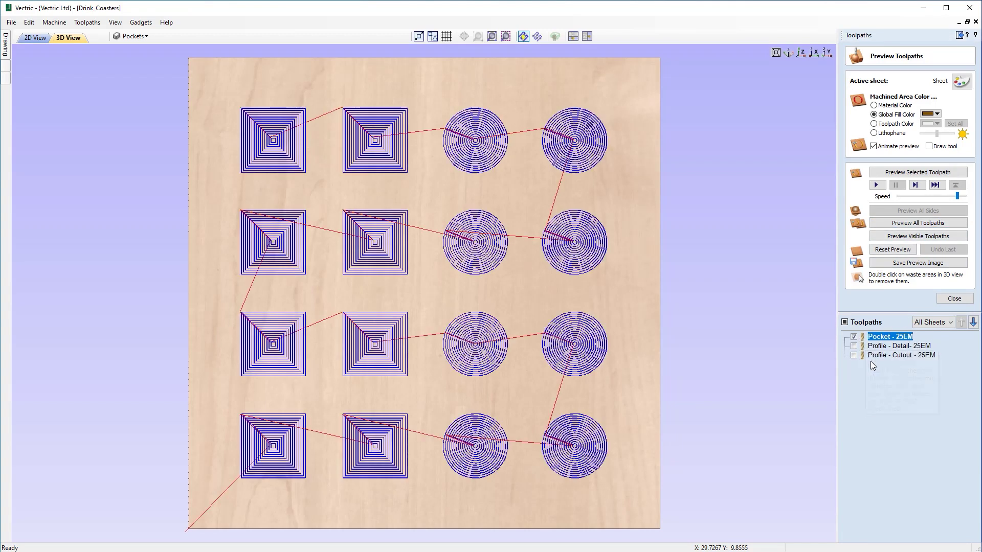
click(897, 239)
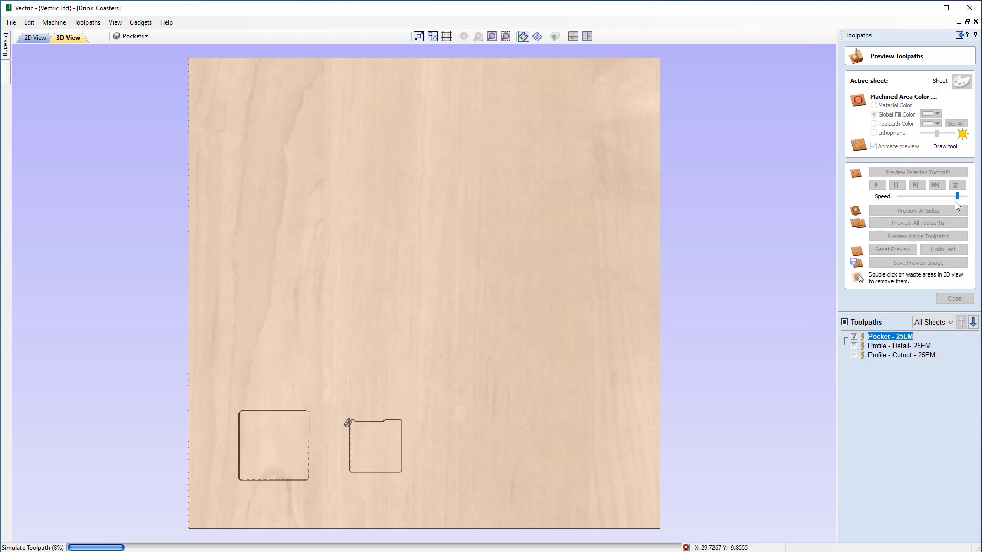
drag(958, 198, 965, 198)
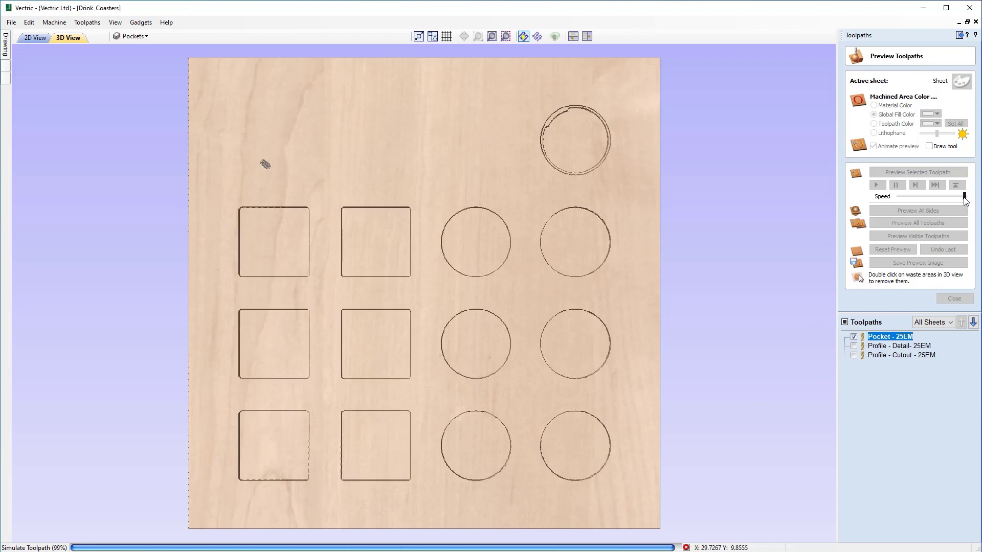
Step: Show only the Profile - Detail - 25EM toolpath and simulate it at a slightly reduced preview speed
click(881, 347)
click(853, 346)
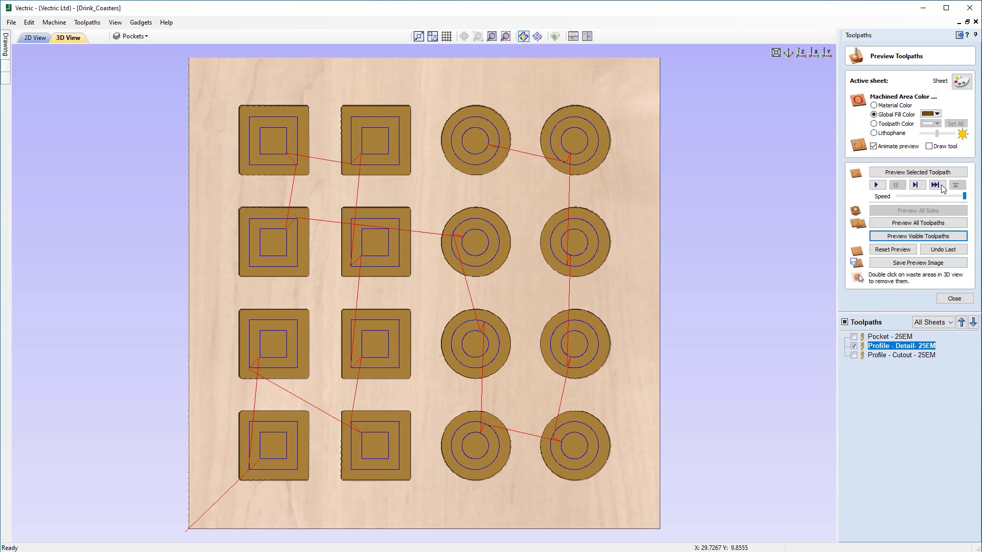
drag(965, 199, 957, 198)
click(915, 236)
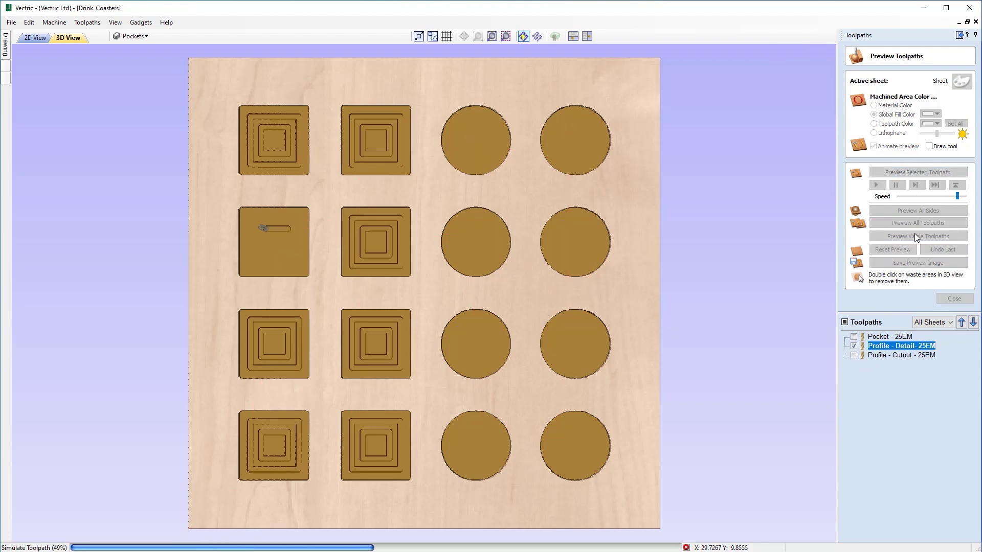
Step: Simulate the Profile - Cutout - 25EM toolpath alone and leave the toolpath preview
click(878, 356)
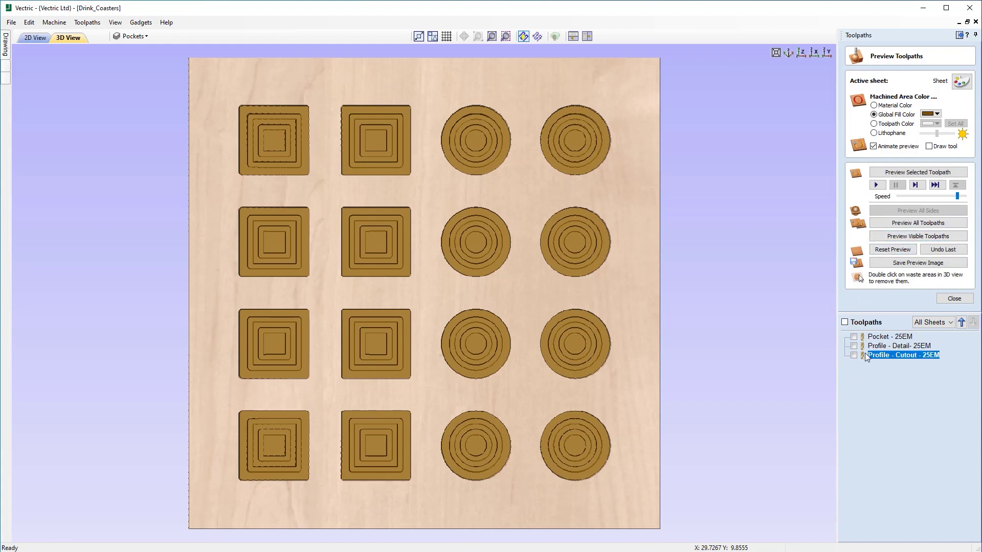
click(853, 355)
click(896, 237)
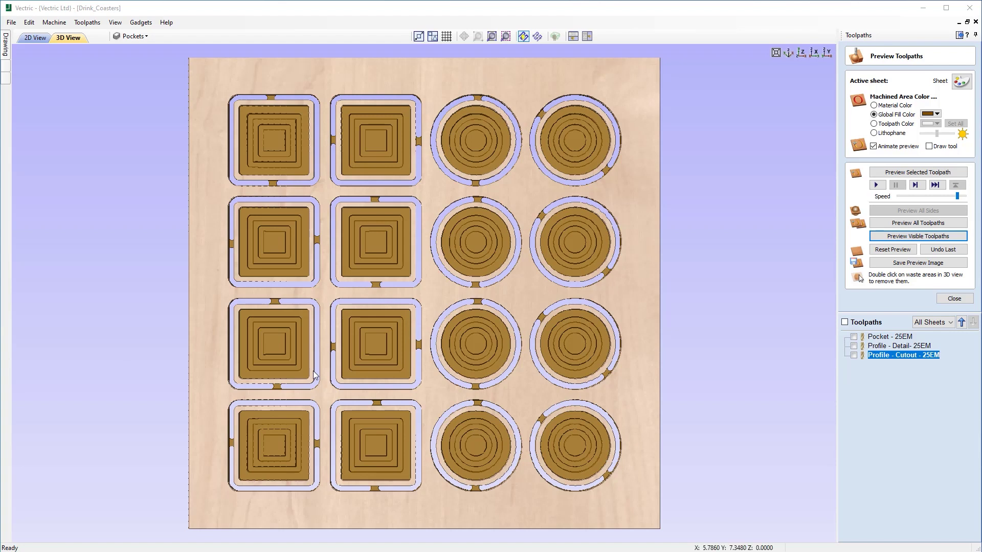
click(954, 299)
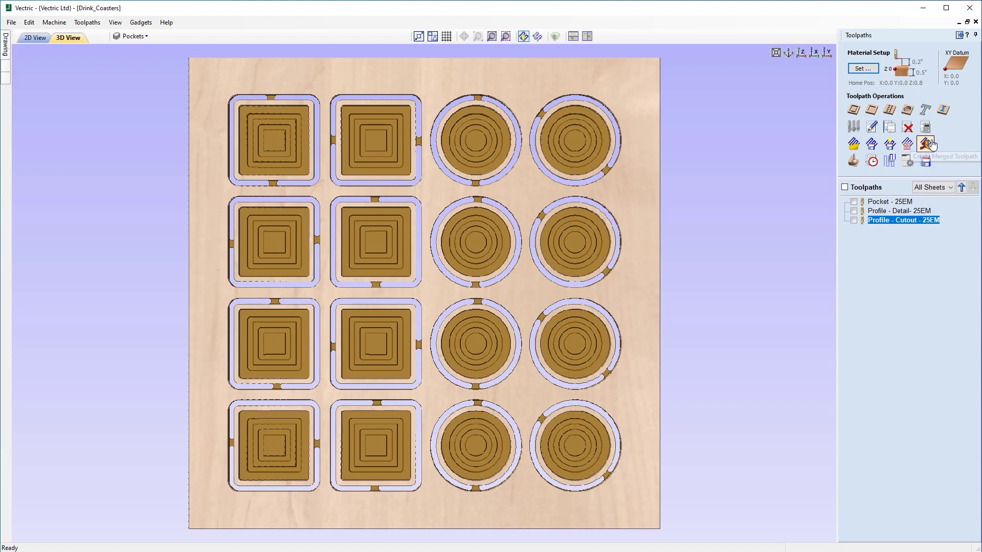
Step: Merge all three coaster toolpaths by part with Left to Right ordering as "Merged Toolpath" and simulate it on a reset preview
click(925, 143)
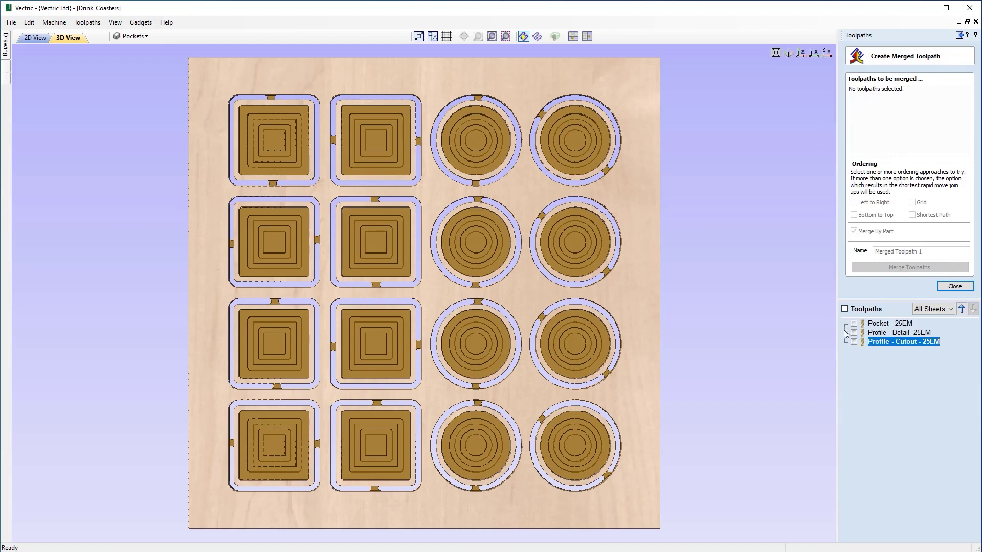
click(844, 309)
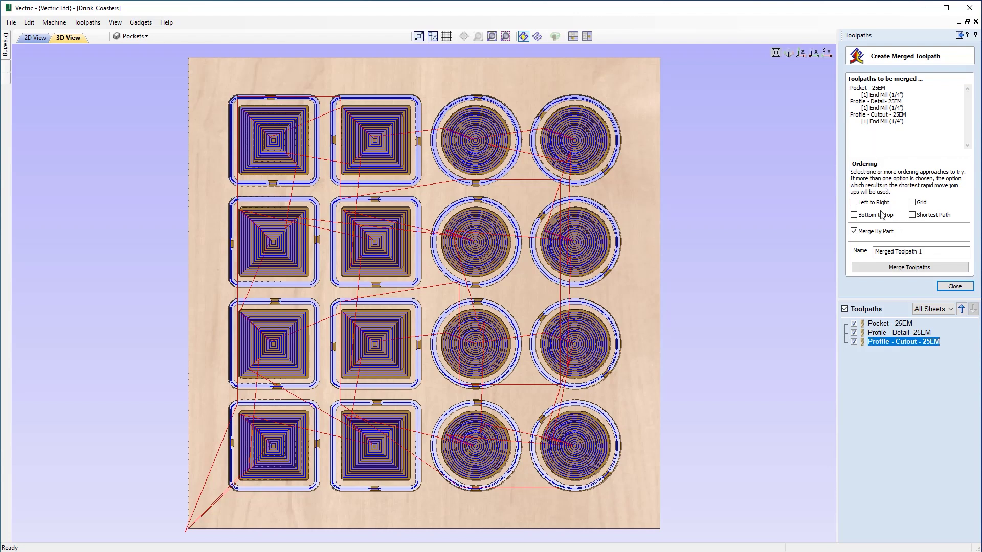
click(853, 203)
click(932, 252)
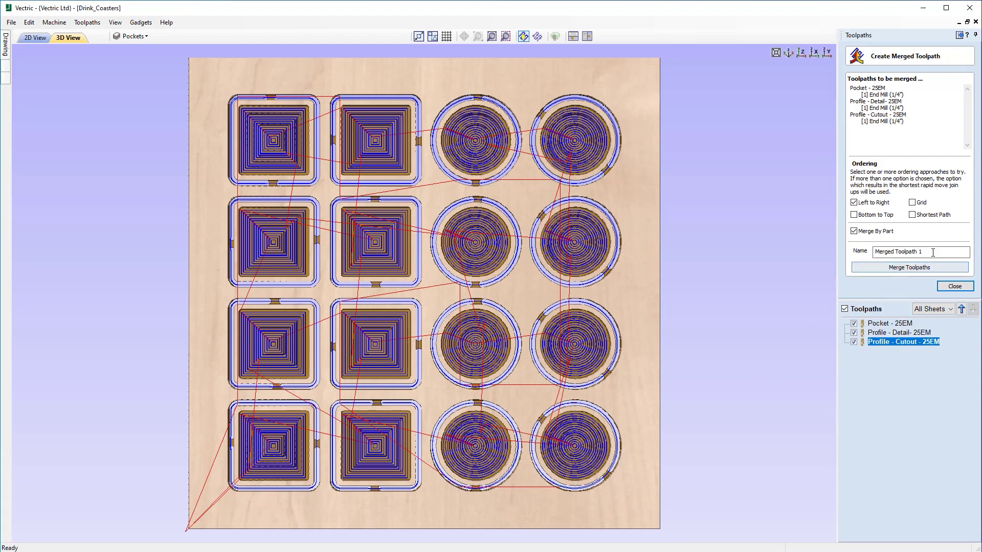
click(912, 269)
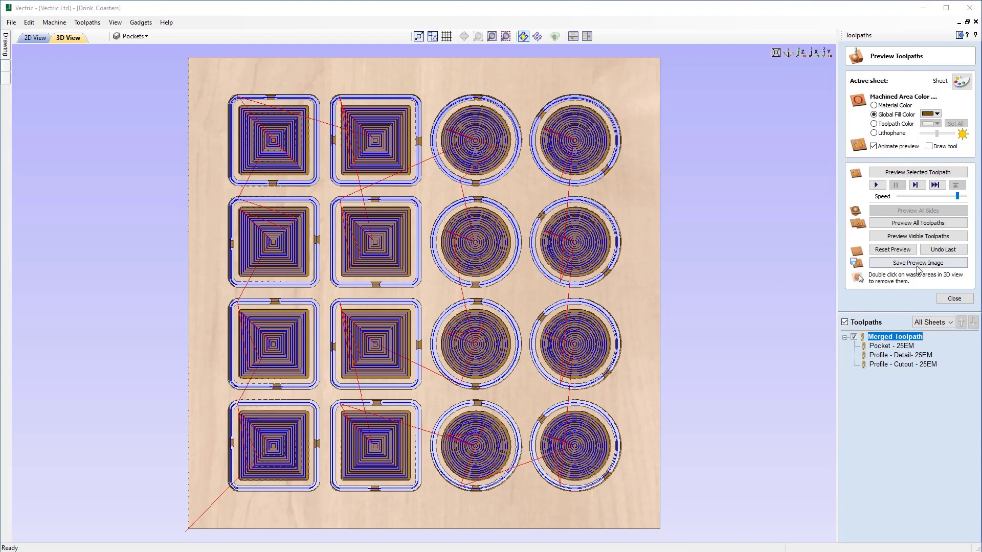
click(898, 250)
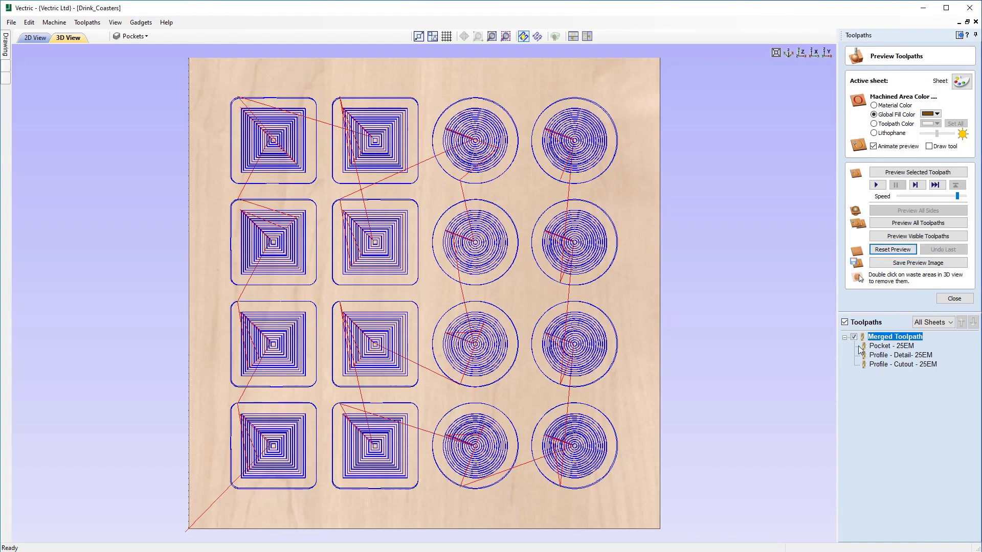
click(899, 236)
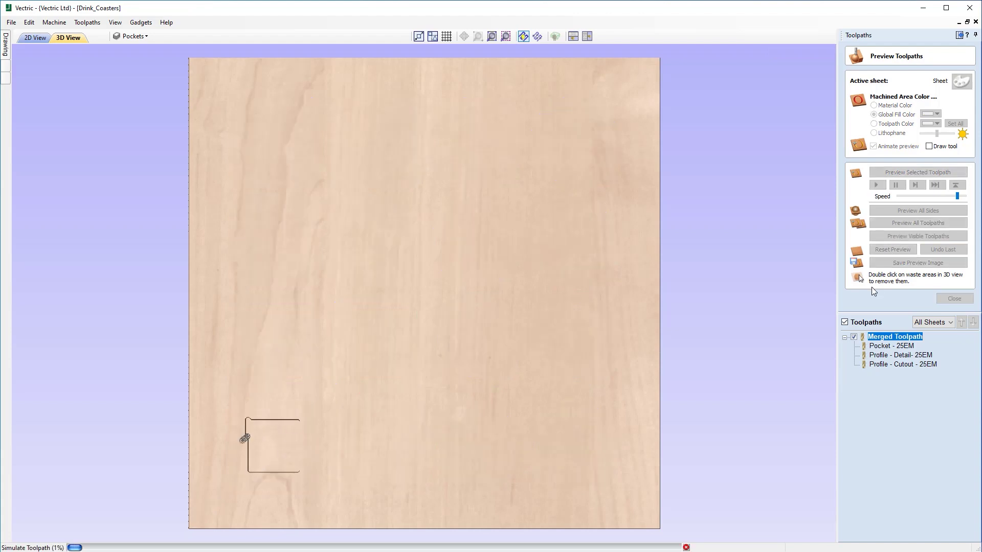
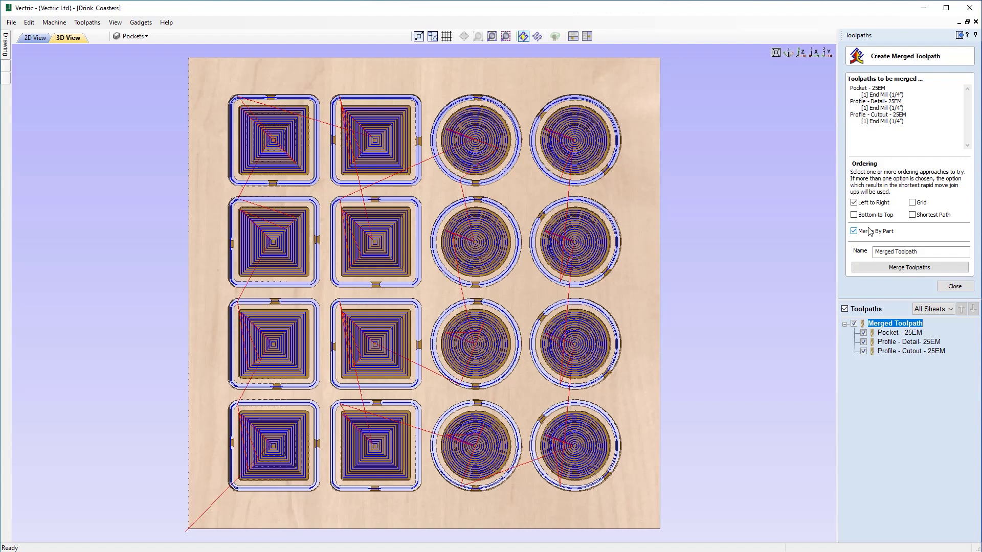
Step: Turn off Merge By Part for the merged toolpath and recalculate it, accepting the change in cutting order
click(854, 231)
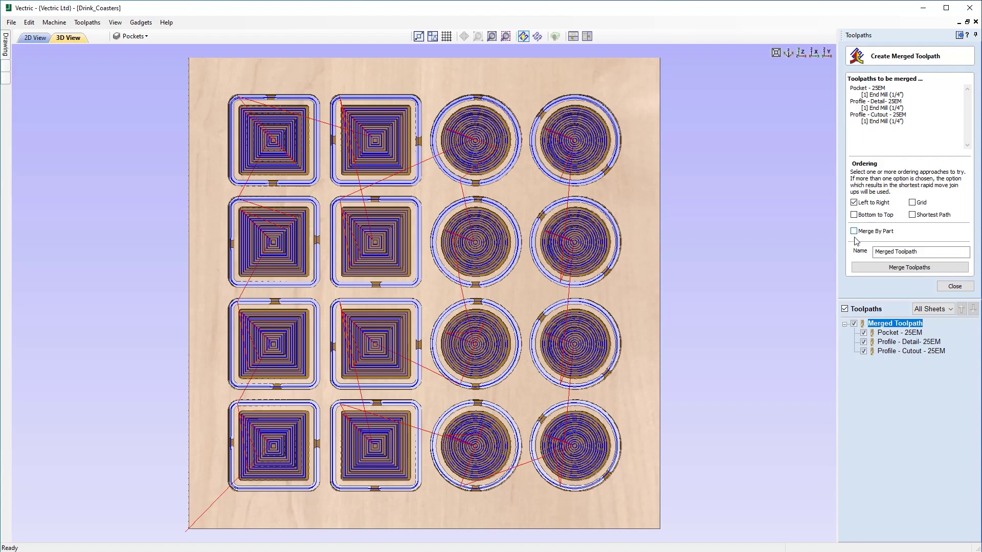
click(873, 270)
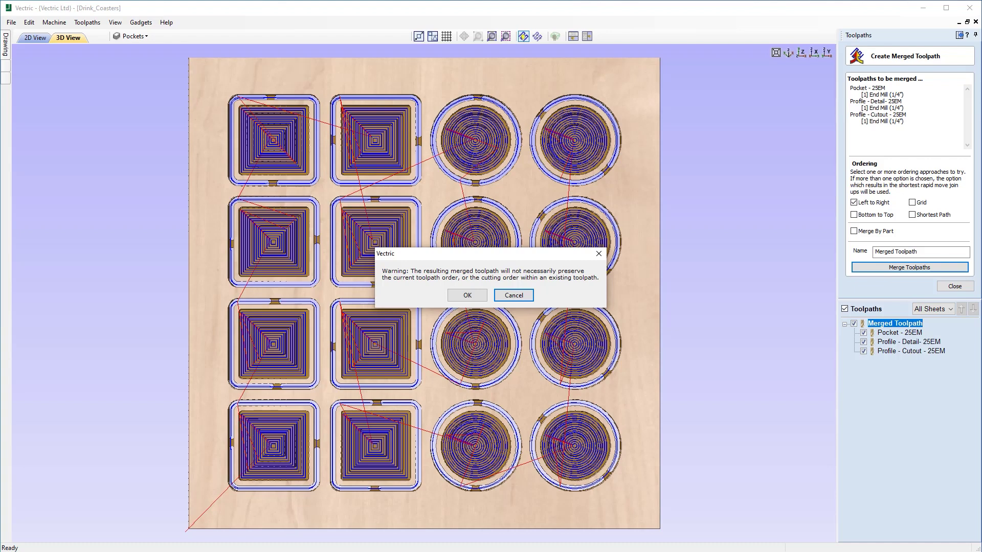
click(467, 295)
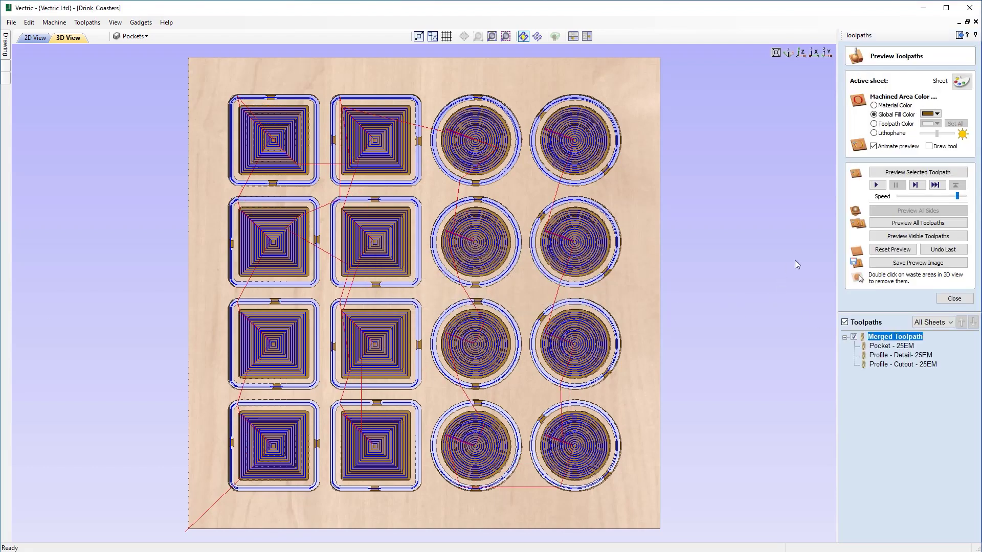
Step: Reset the preview, simulate the recalculated merged toolpath with the speed raised to maximum, and leave the preview
click(876, 252)
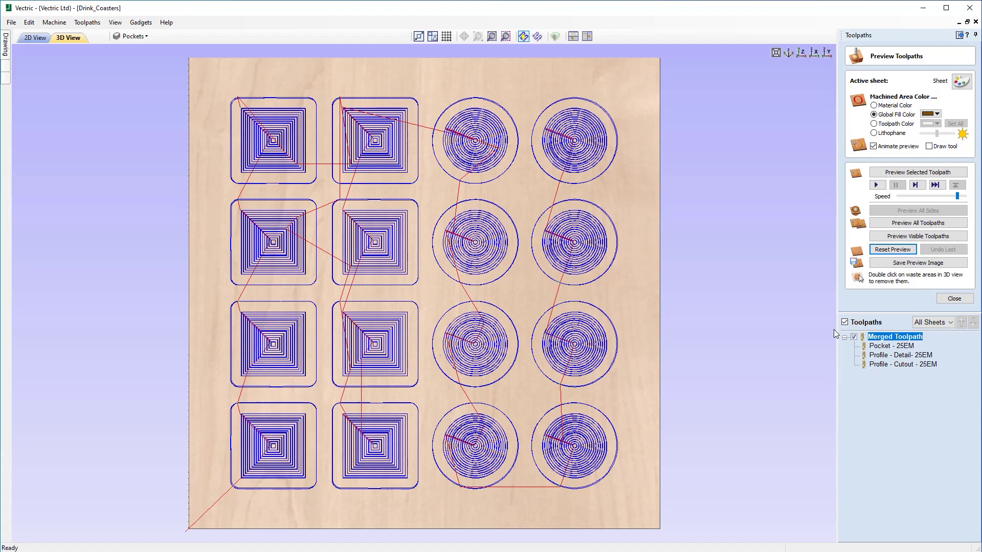
click(901, 238)
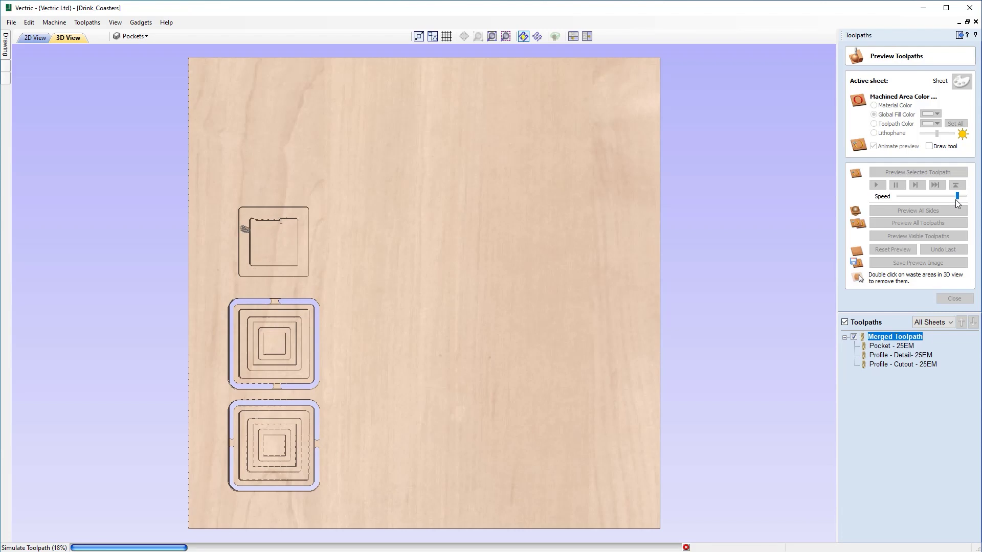
drag(955, 198, 965, 197)
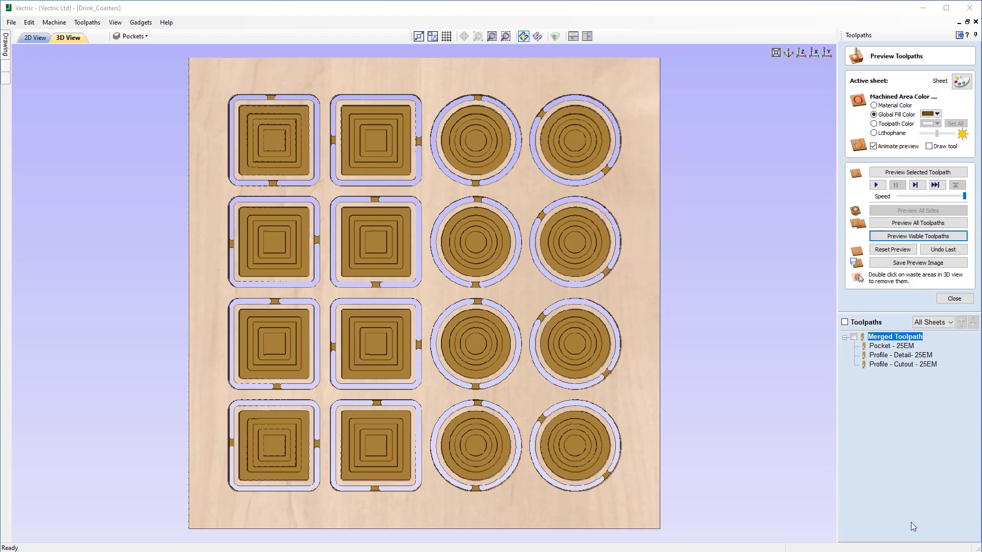
click(954, 301)
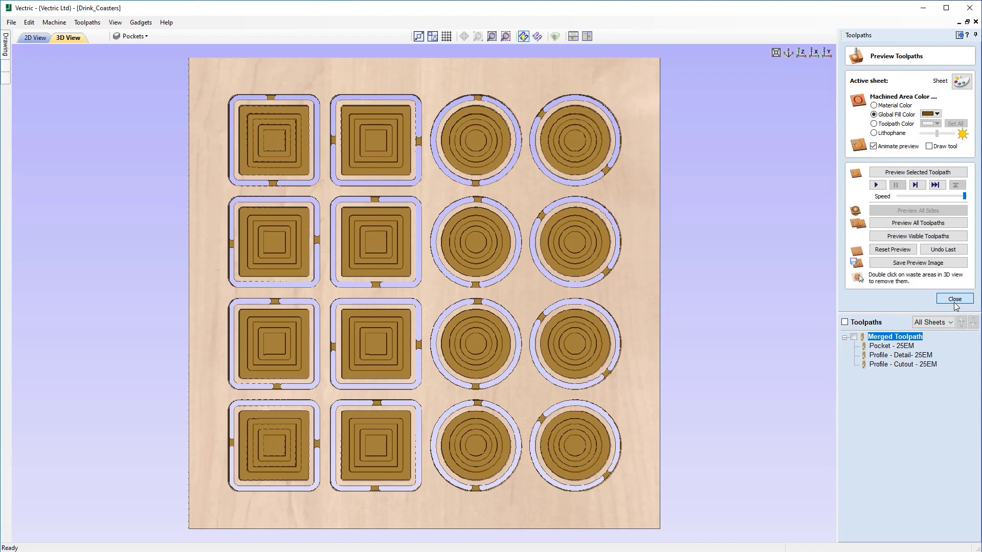
click(954, 301)
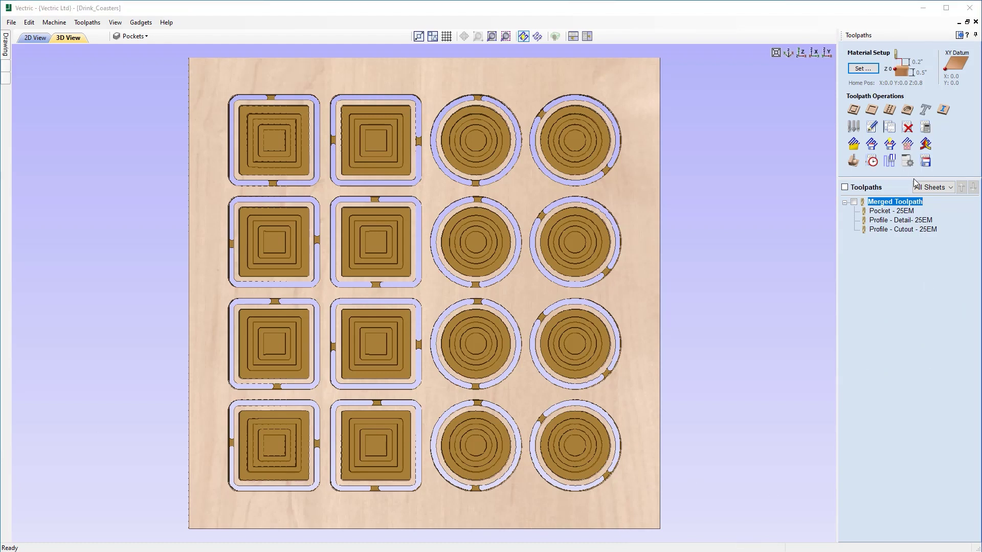
Step: Set the cut depth of the Pocket - 25EM toolpath inside the merged group to 0.25 inches and recalculate it
double_click(910, 214)
click(944, 96)
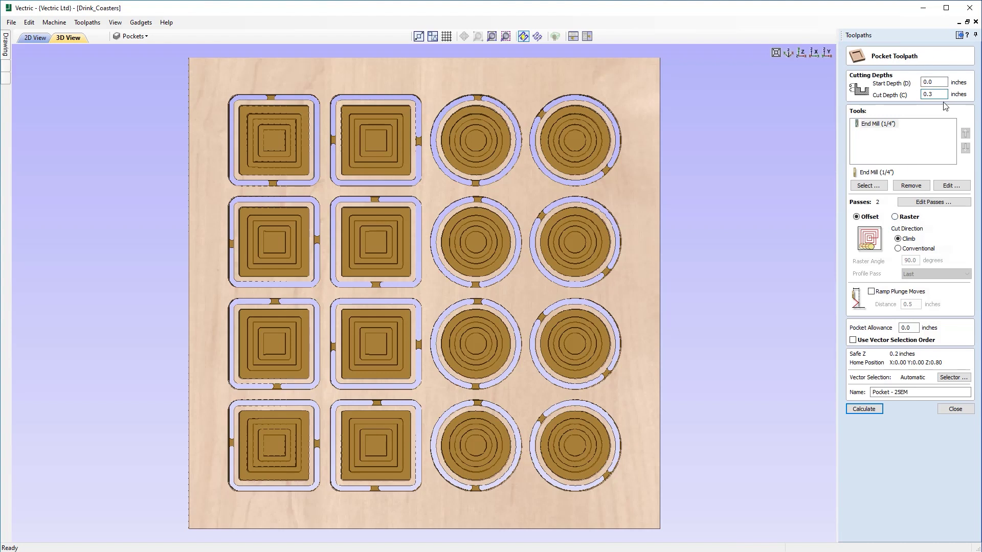
text(25)
click(863, 409)
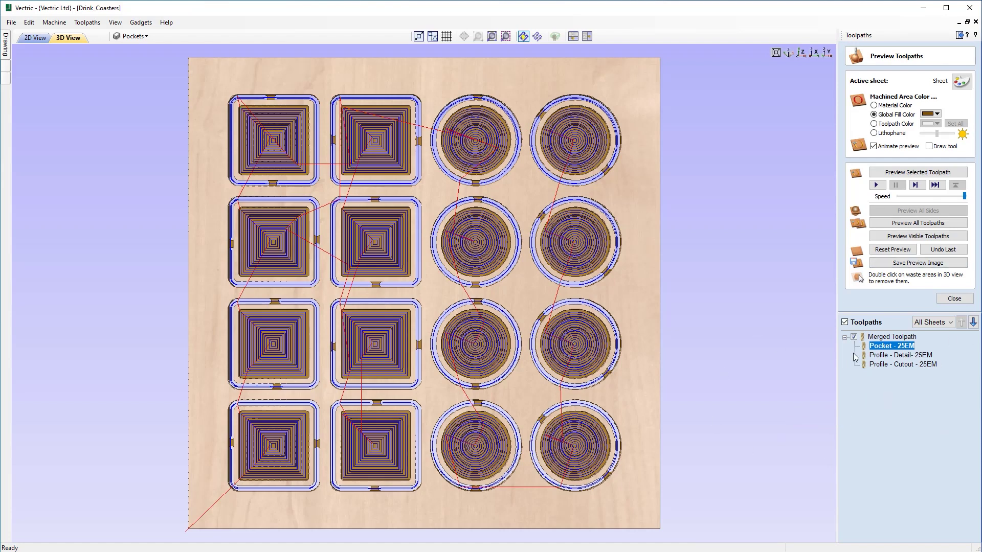
Step: Reset the preview, simulate all visible toolpaths, and inspect the coasters from a tilted angle before returning to the top-down view
click(881, 251)
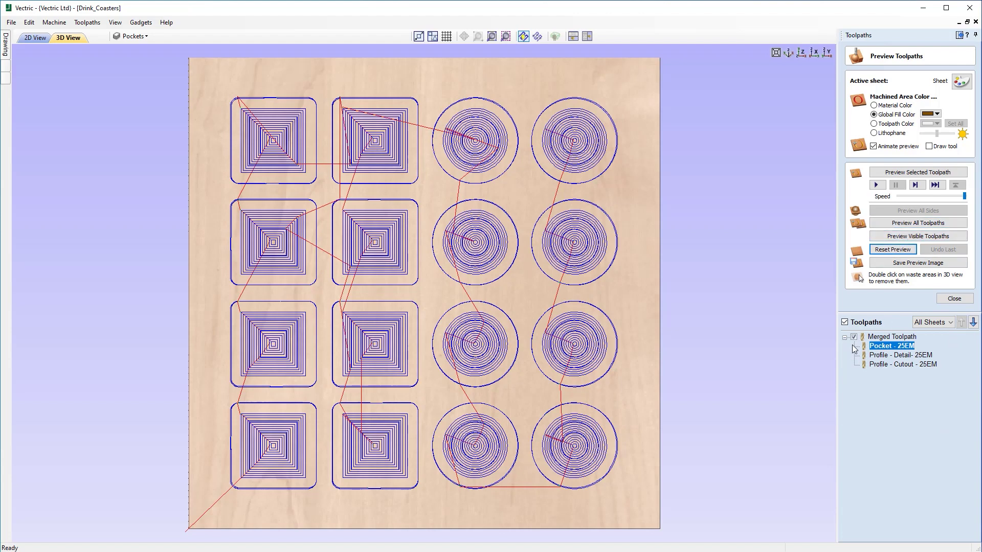
click(896, 236)
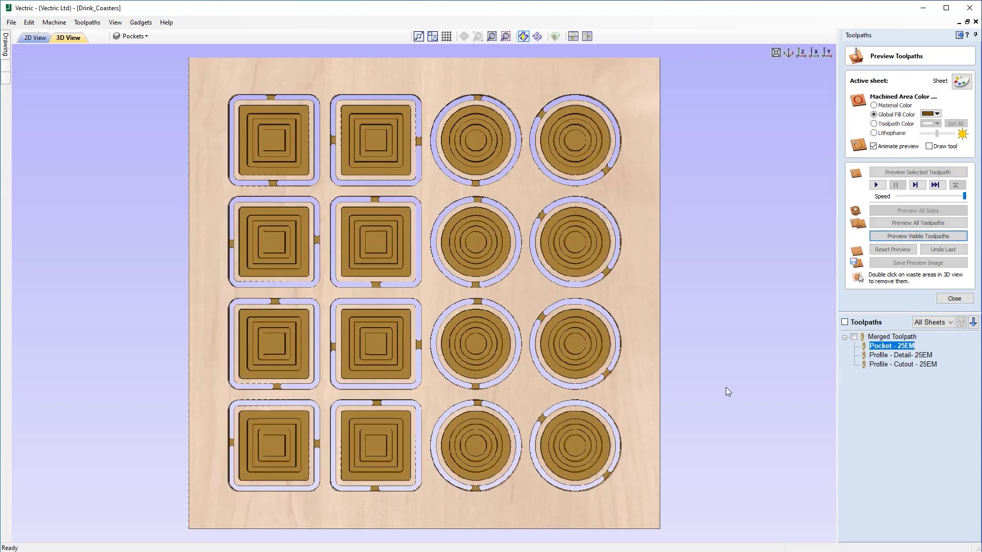
mouse_move(440, 381)
mouse_down()
mouse_move(412, 356)
mouse_move(452, 320)
mouse_move(496, 303)
mouse_move(462, 361)
mouse_move(426, 370)
mouse_up()
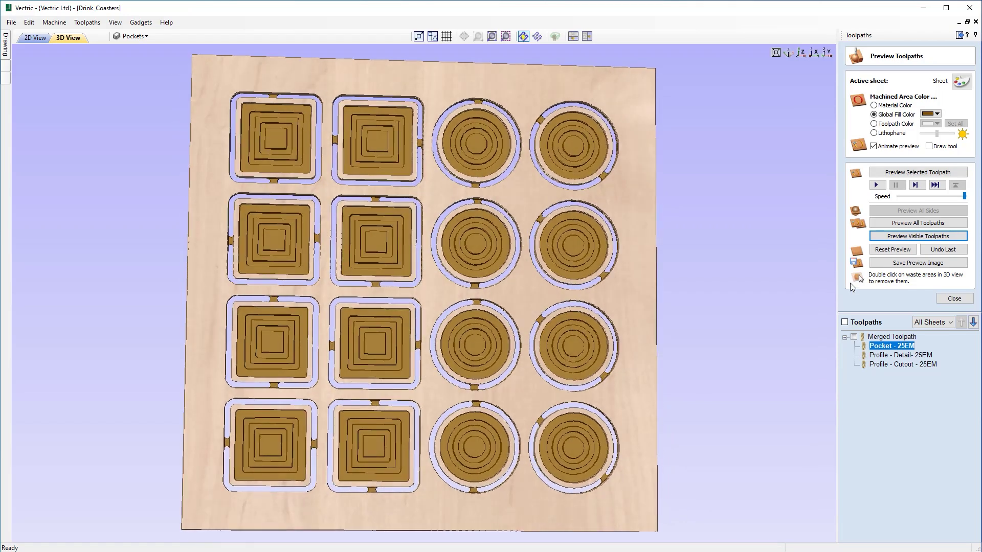
click(801, 53)
Step: Ungroup the Merged Toolpath back into its separate pocket, detail and cutout toolpaths
click(895, 336)
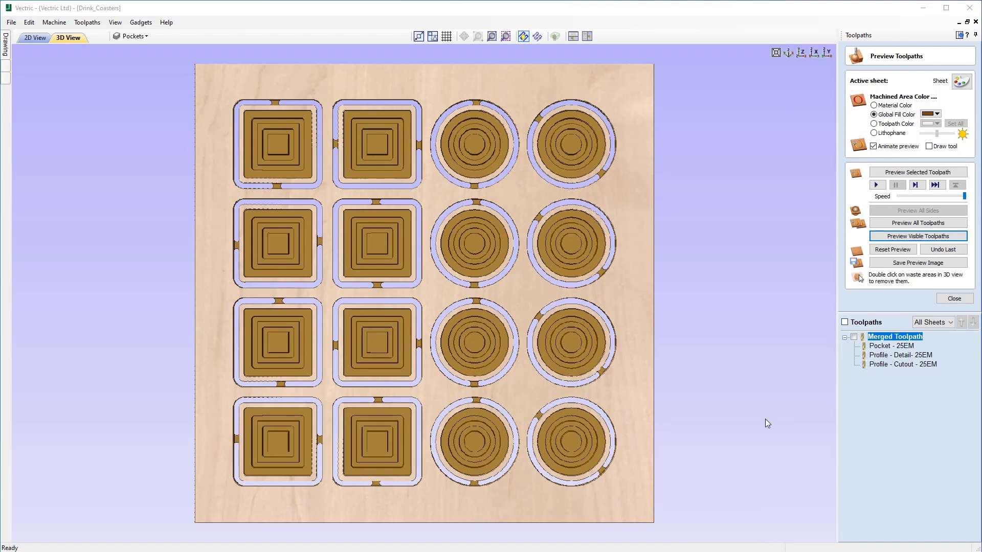
right_click(905, 340)
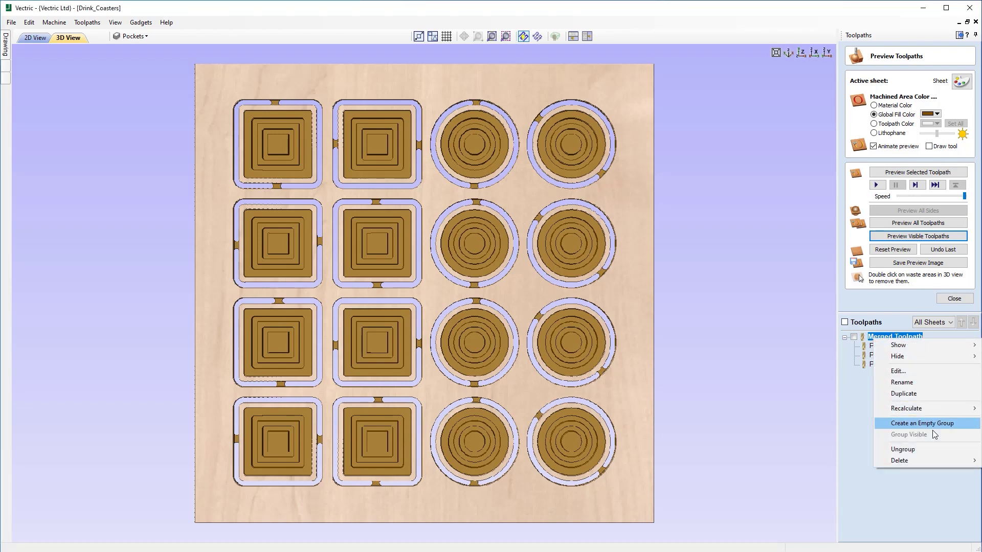
click(930, 449)
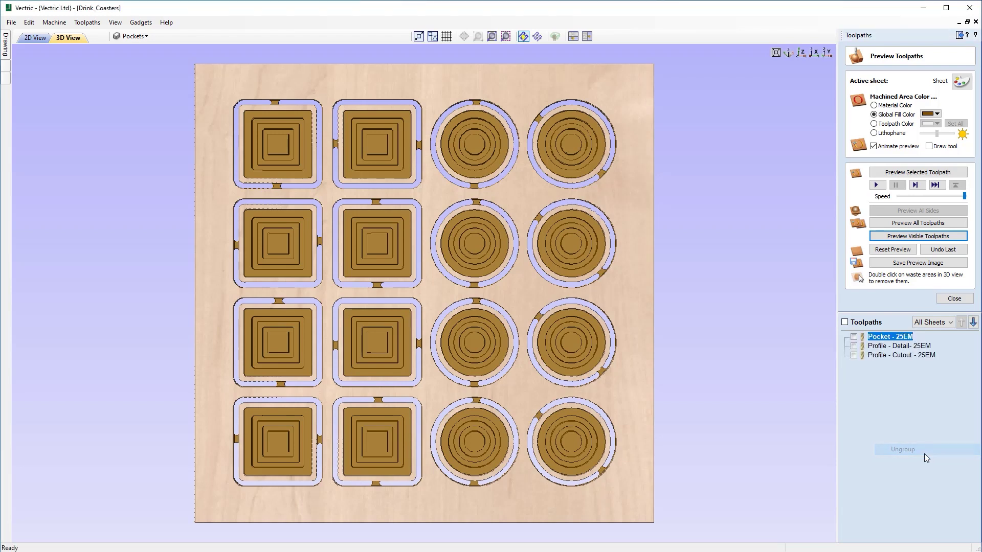